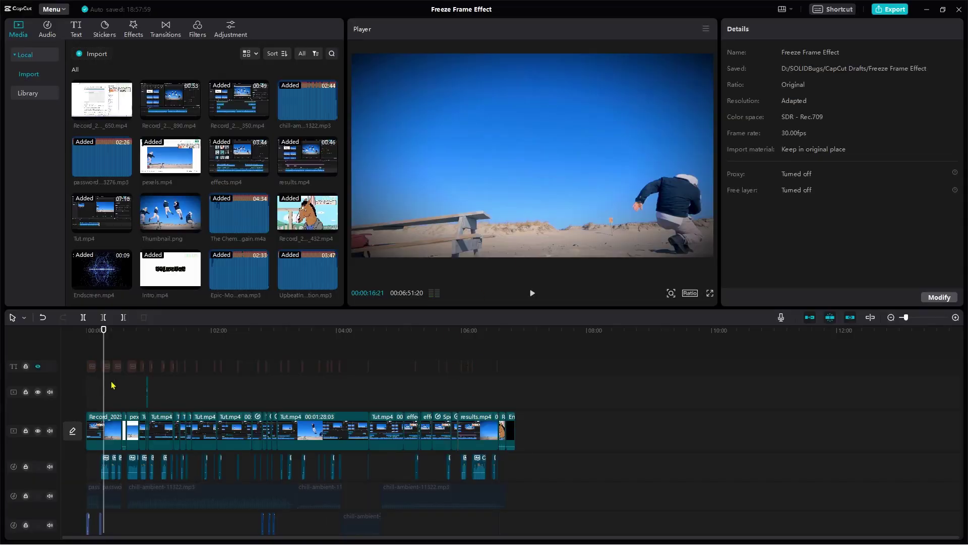
Scrub the timeline until the player shows the five people mid-jump.
left_click_drag(104, 355, 369, 389)
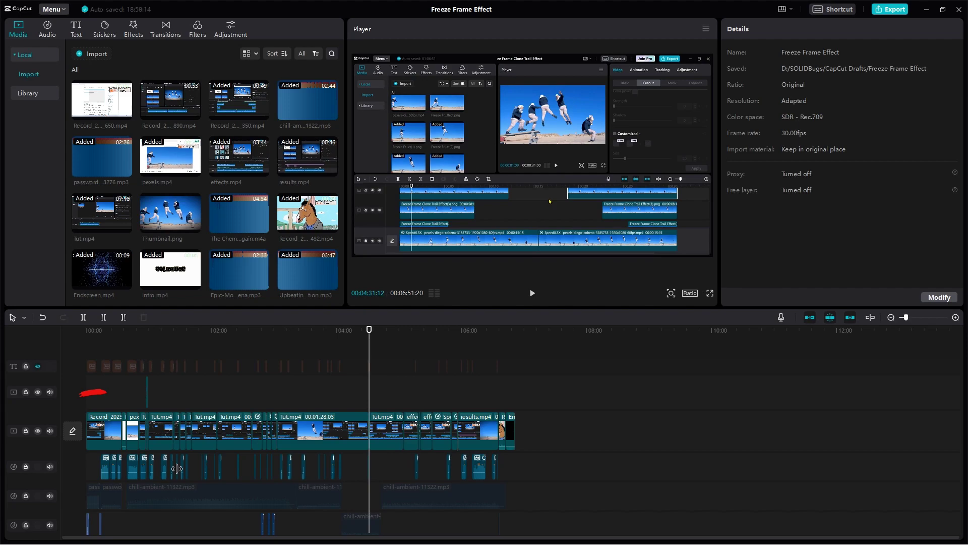
Open the cover editor and pick the frozen jump frame from the filmstrip as the cover.
left_click(72, 432)
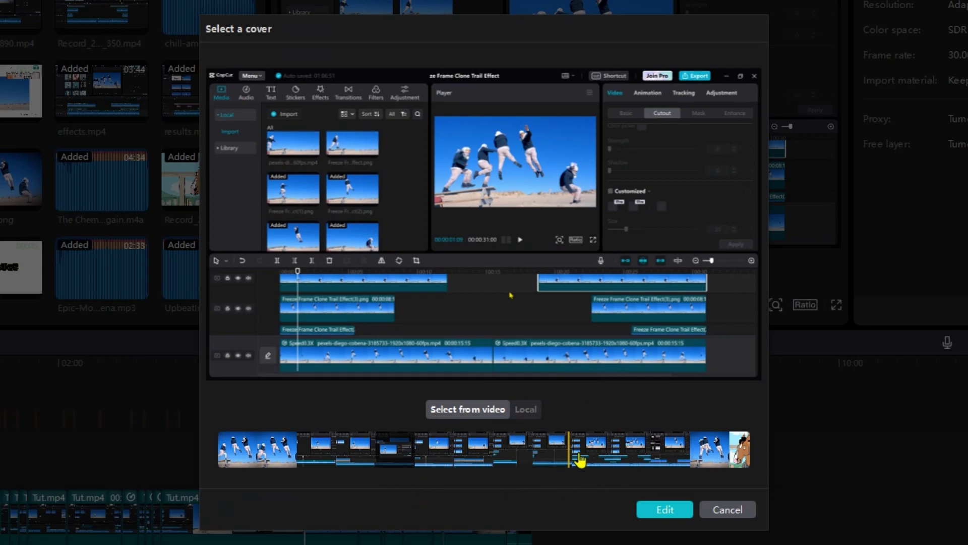
mouse_move(571, 458)
left_mouse_down()
mouse_move(443, 457)
mouse_move(469, 458)
mouse_move(458, 469)
left_mouse_up()
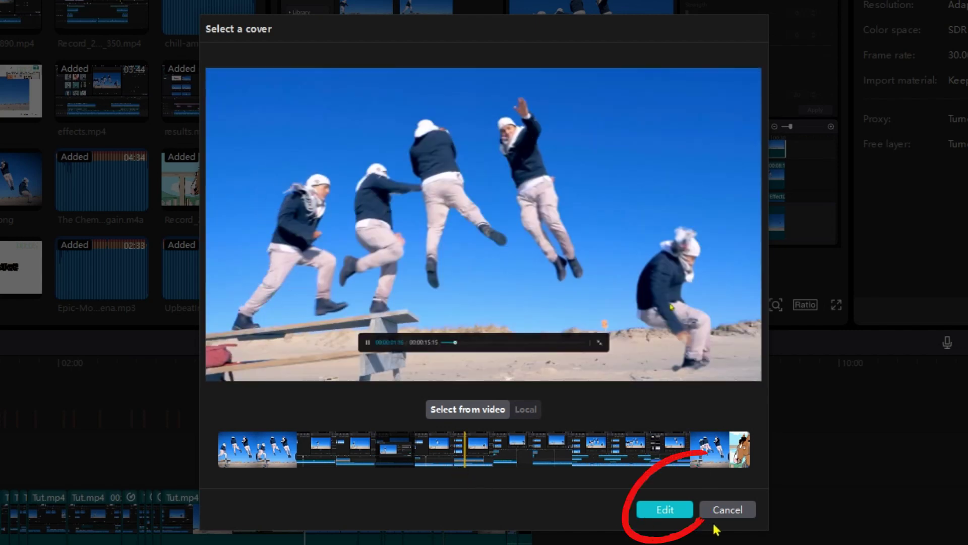
In the cover designer's Trending templates, try the Ice cream Brownie cake template with its title lowered.
left_click(663, 509)
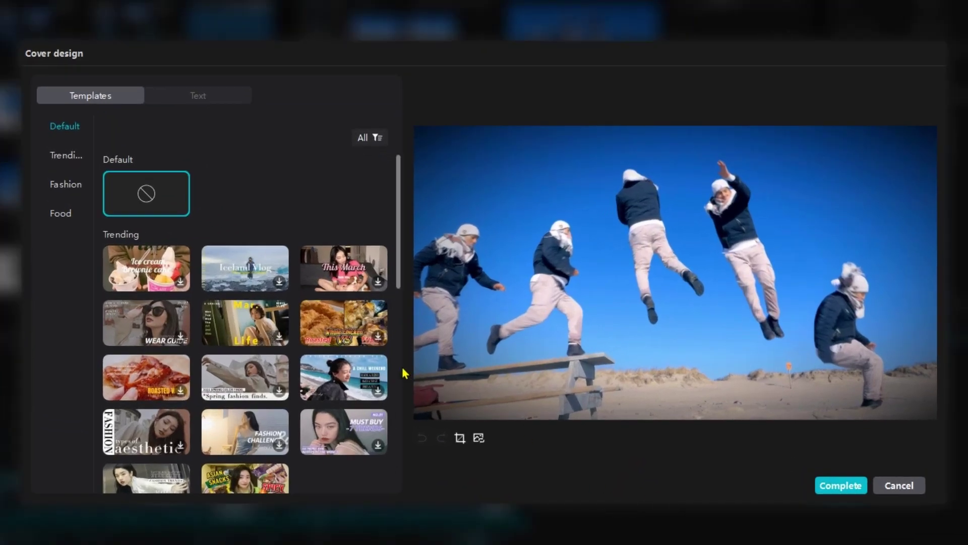
left_click(64, 159)
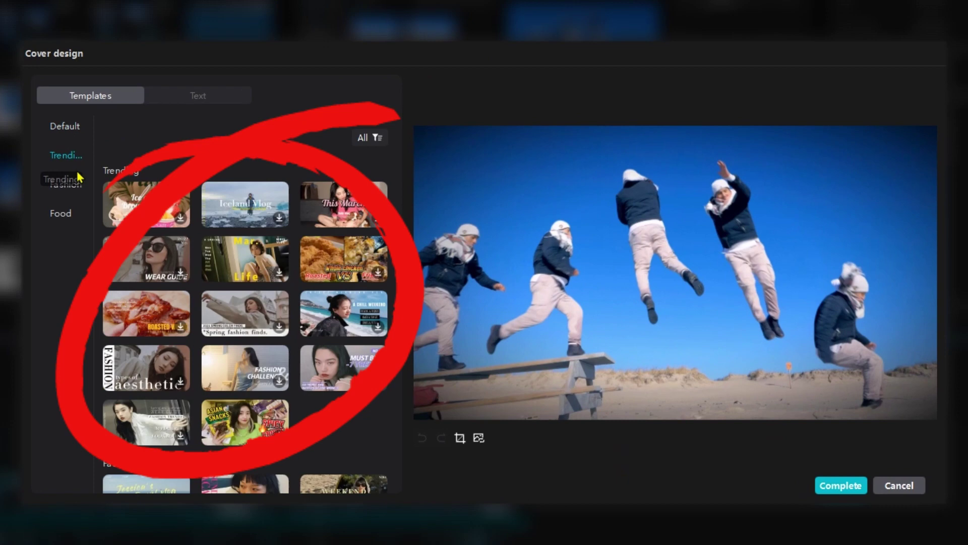
left_click(180, 221)
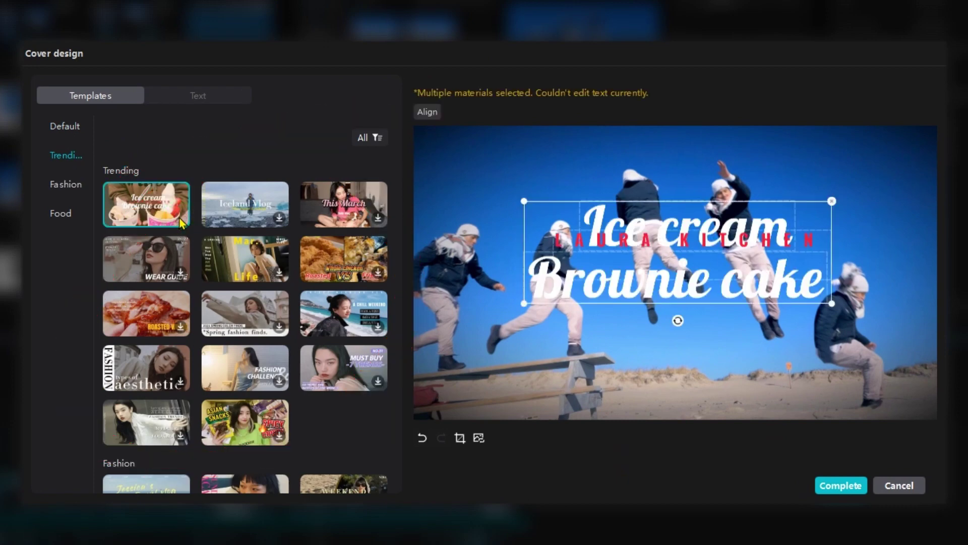
left_click_drag(674, 295, 598, 378)
Try Whole chicken VS, Spring fashion finds, This March and Mar. Life, then apply 'types of aesthetic'.
left_click(360, 271)
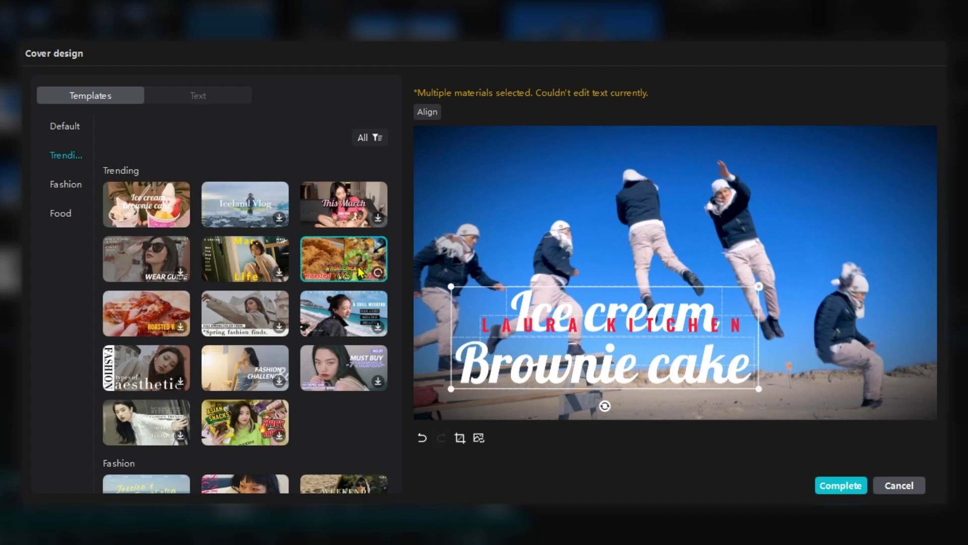
left_click(251, 326)
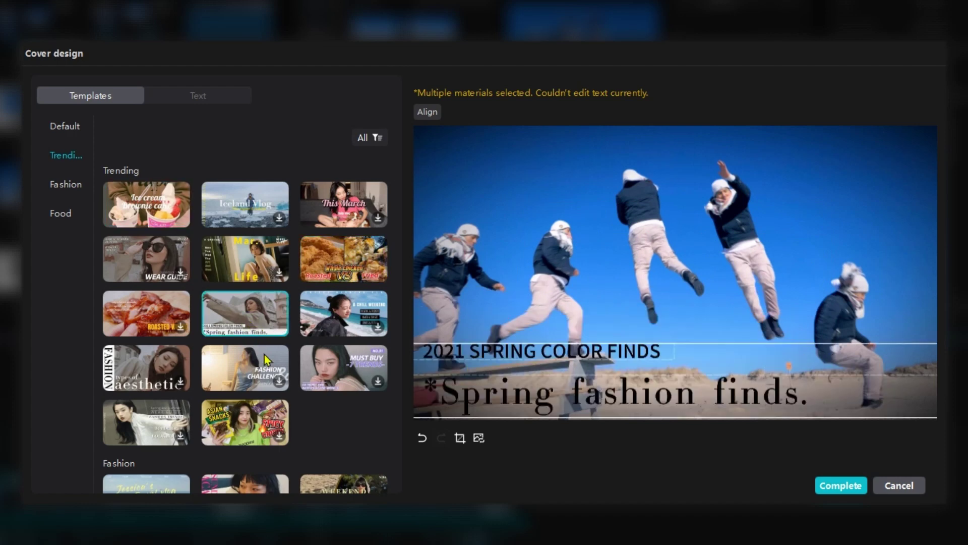
left_click(274, 419)
left_click(343, 204)
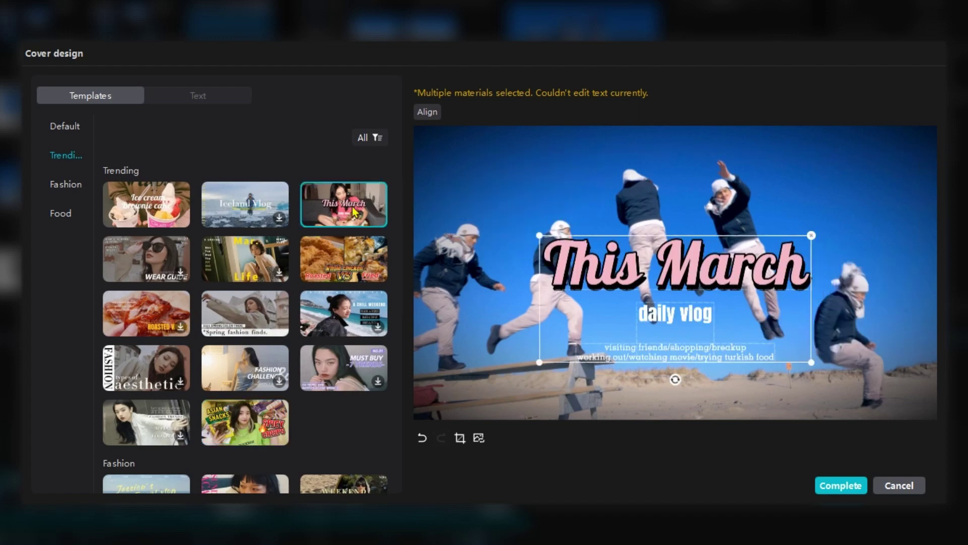
scroll(247, 328, "down", 5)
left_click(248, 403)
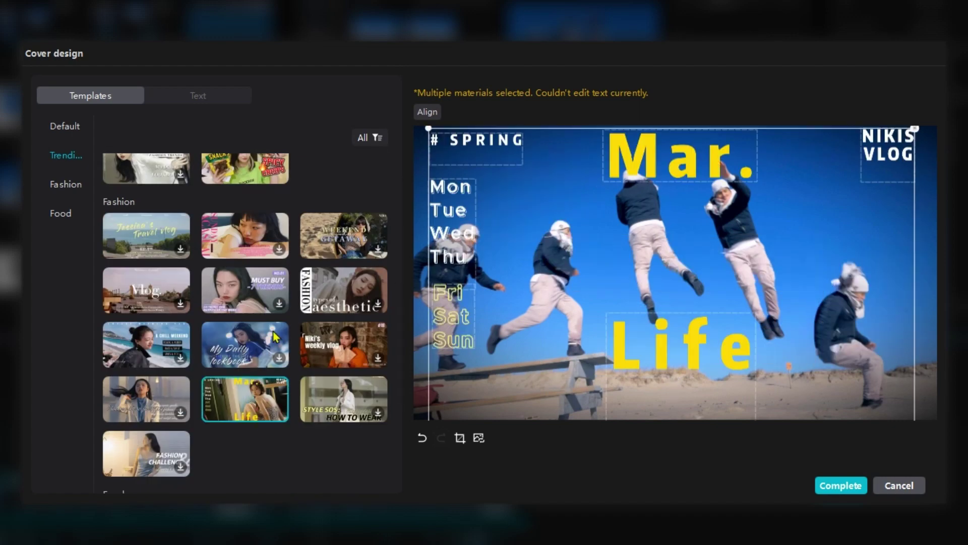
left_click(326, 306)
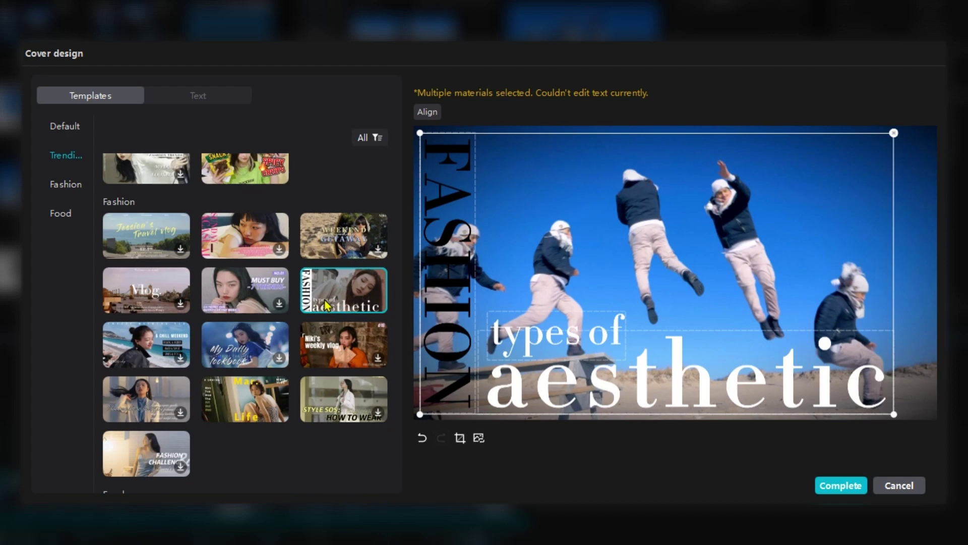
Change the vertical FASHION text to 'CapCut' and enlarge it.
left_click(446, 228)
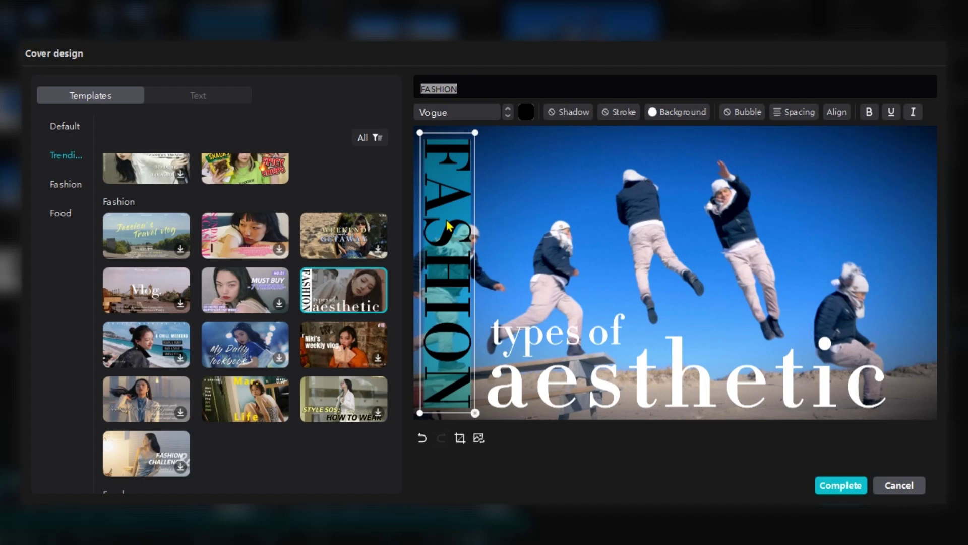
type("Cap")
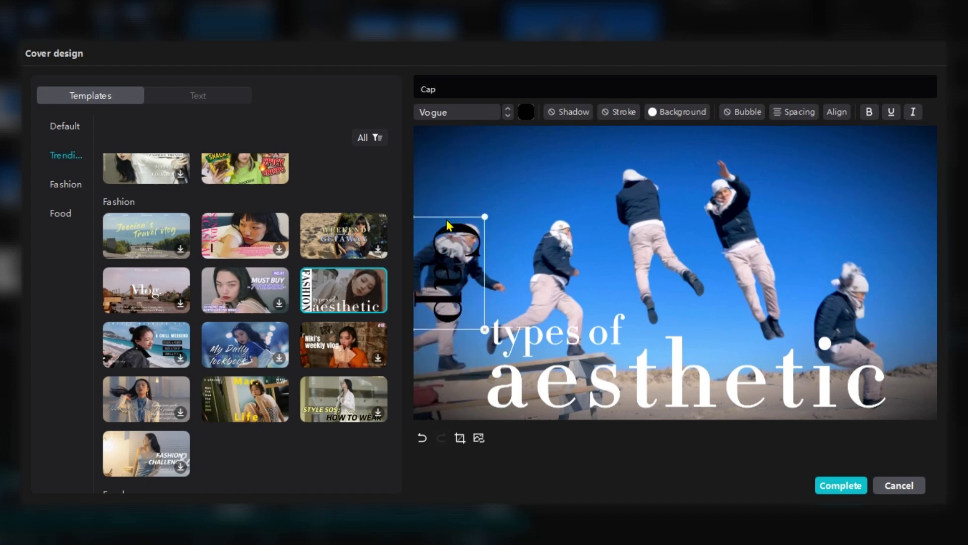
type("Cut")
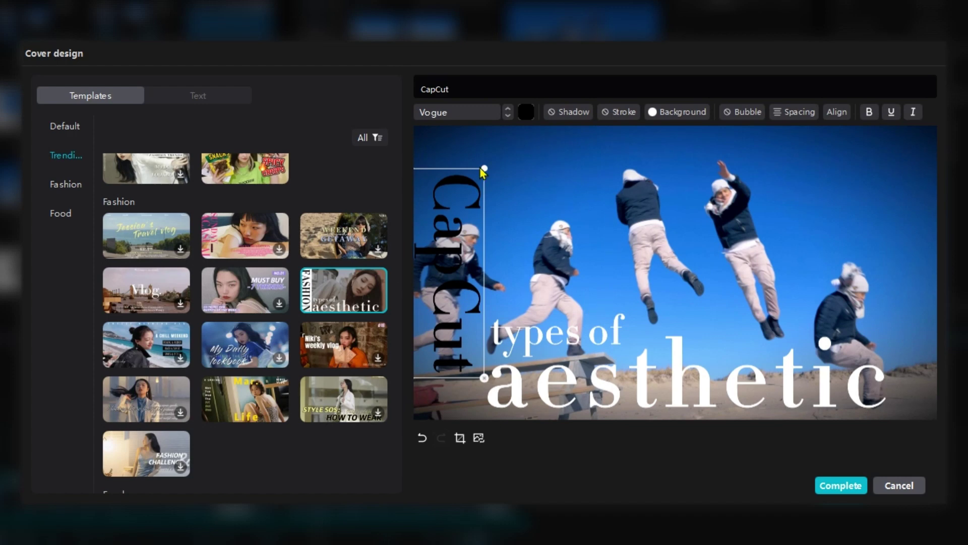
left_click_drag(483, 169, 504, 129)
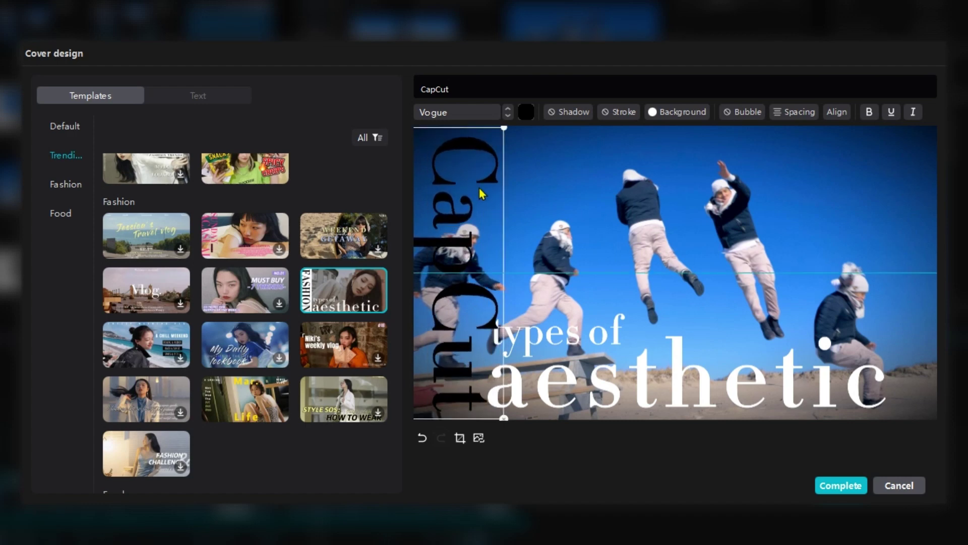
left_click_drag(569, 383, 585, 381)
Replace the 'types of' text with 'Tutorial'.
left_click(615, 322)
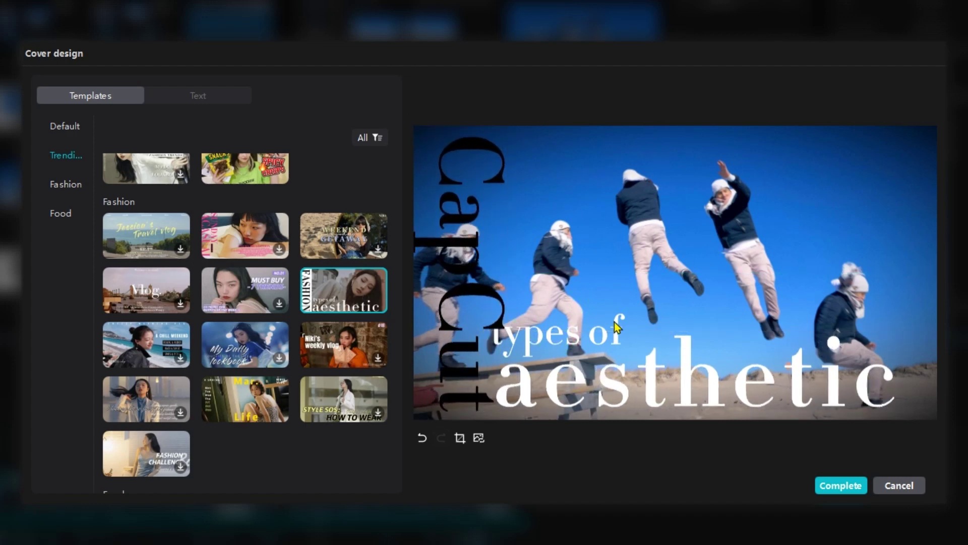
left_click(615, 322)
key("ctrl+a")
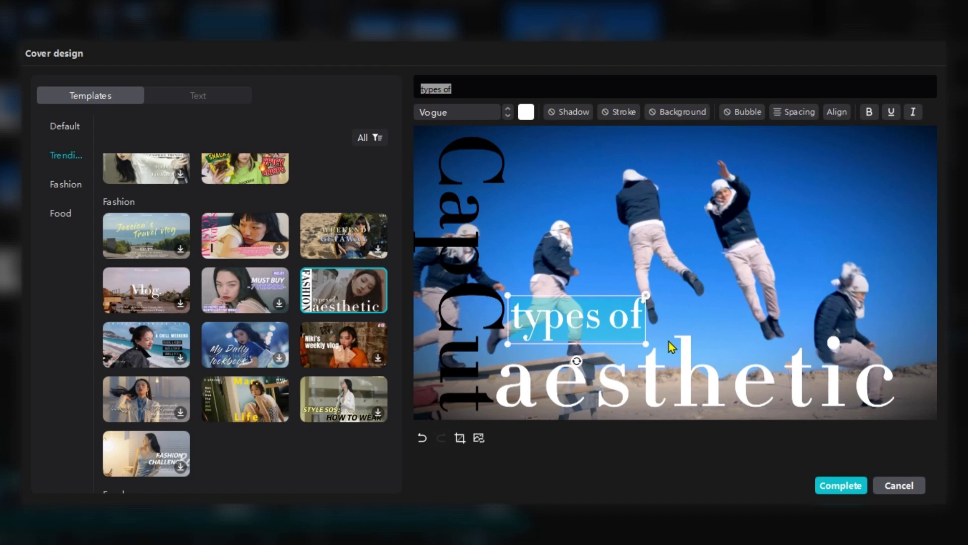
type("Tutorial")
Replace 'aesthetic' with 'Freeze Frame', resize and position it, and set its font to ZY Eternal.
left_click(654, 379)
key("ctrl+a")
type("Freeze Frame")
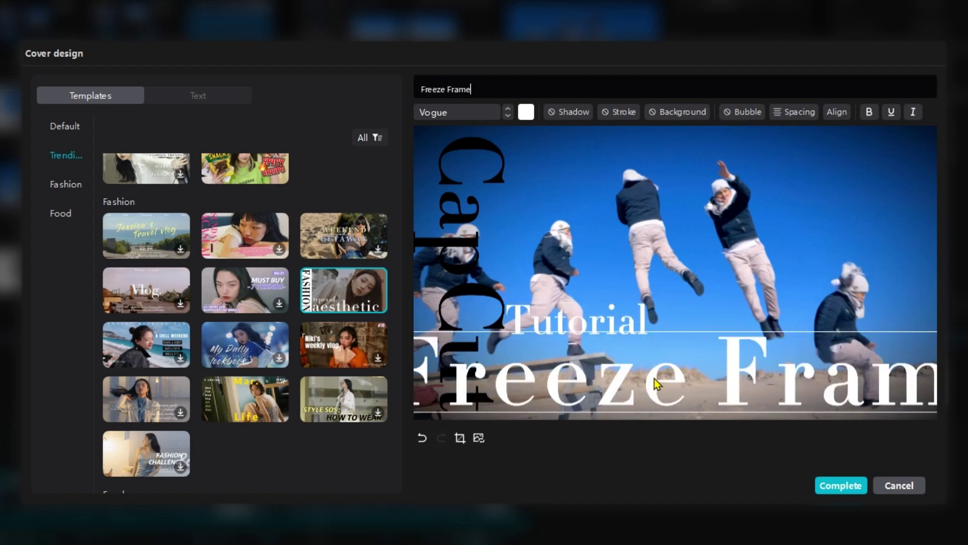
left_click_drag(424, 410, 515, 342)
left_click_drag(660, 373, 639, 392)
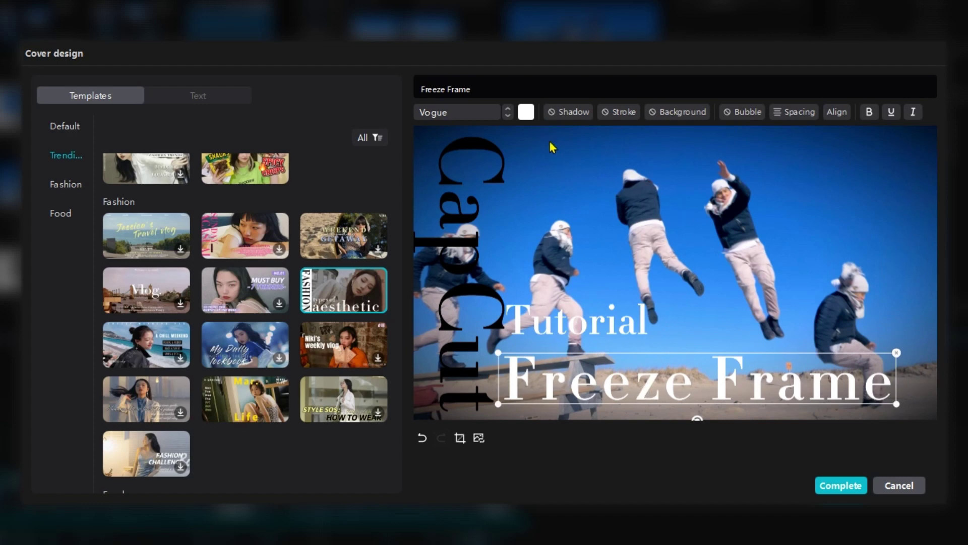
left_click(489, 113)
left_click(494, 264)
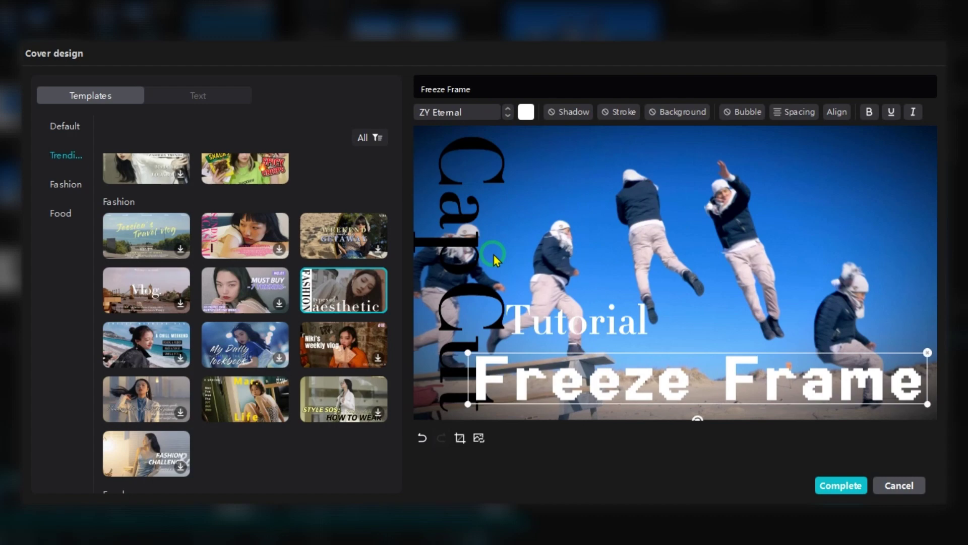
mouse_move(599, 370)
left_mouse_down()
mouse_move(607, 374)
mouse_move(599, 377)
left_mouse_up()
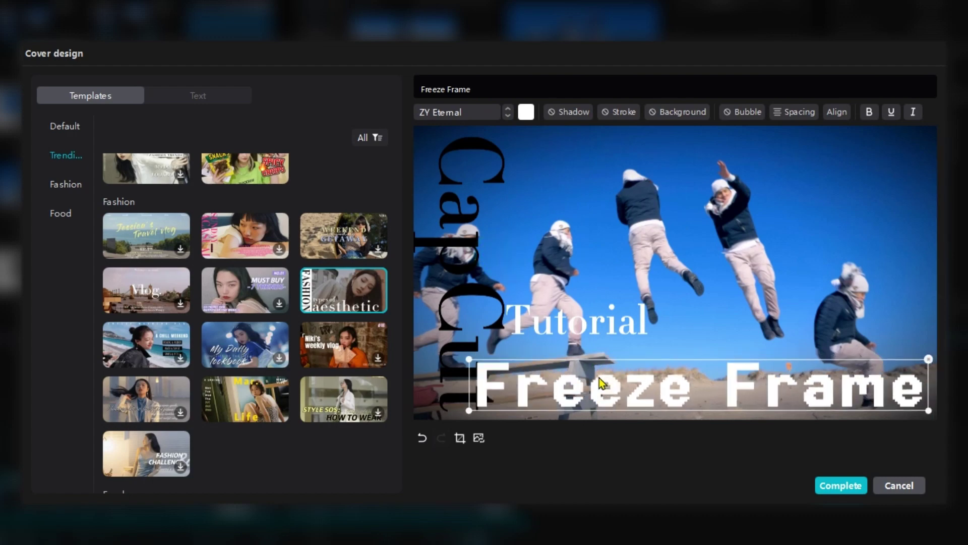
Complete the cover design and export the Freeze Frame Effect video as a 1080P, 30fps mp4.
left_click(839, 485)
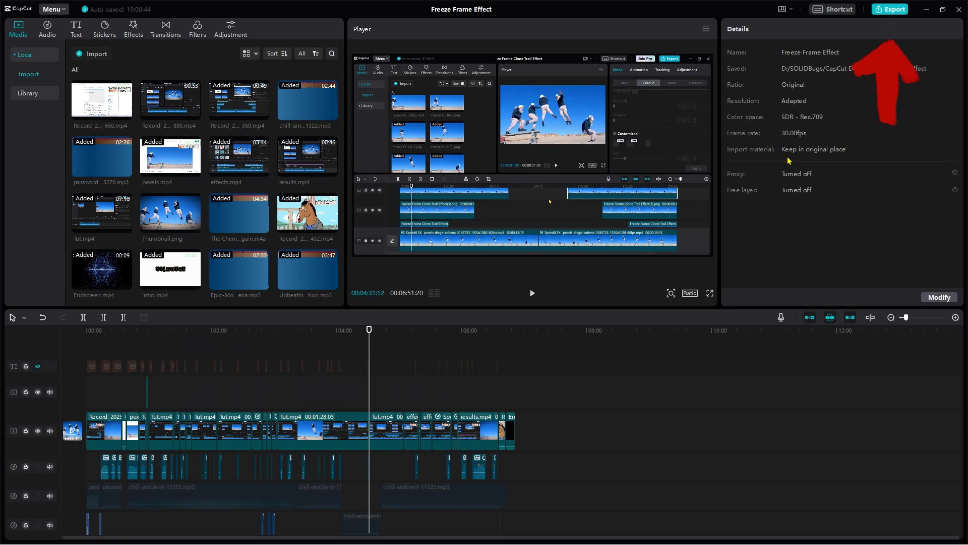
left_click(891, 10)
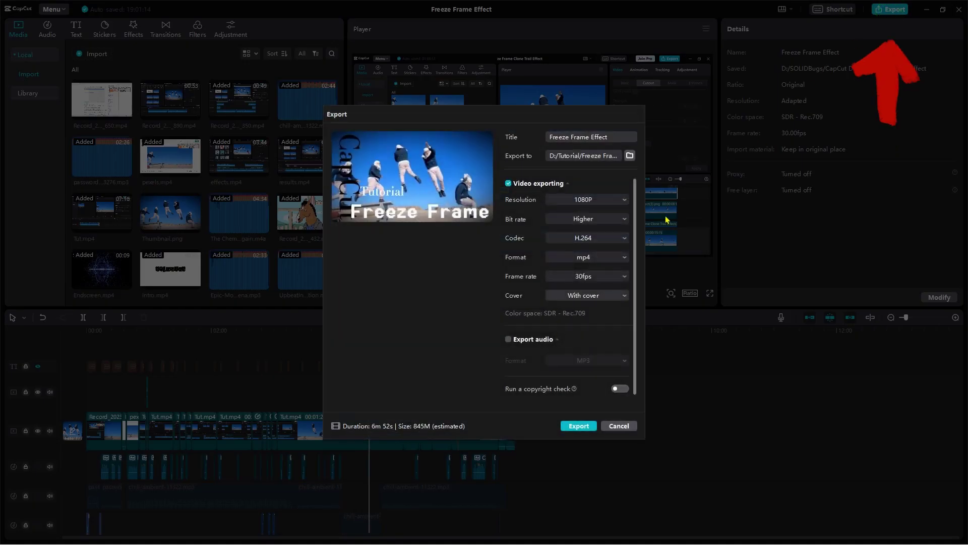
left_click(579, 426)
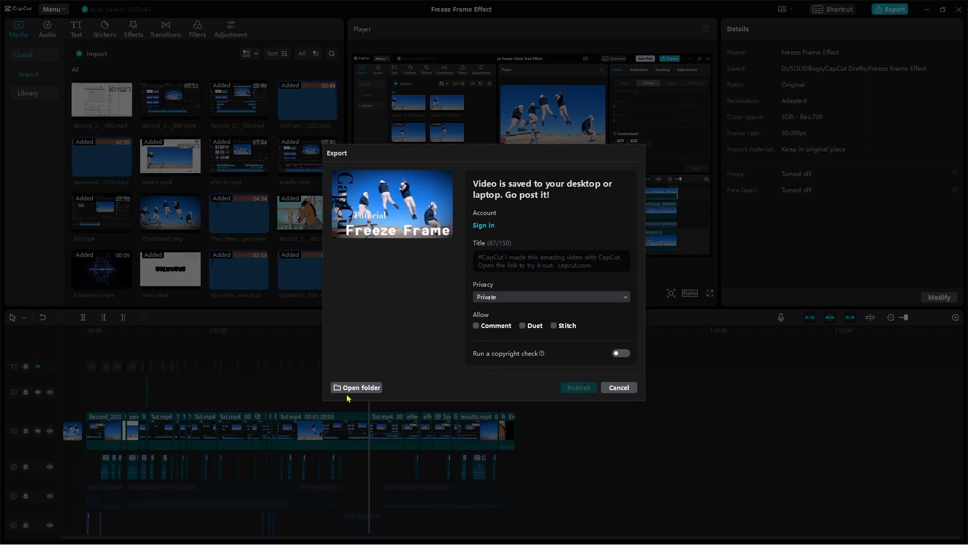
Open the export folder and view Freeze Frame Effect-Cover.jpg in Windows Photo Viewer.
left_click(370, 387)
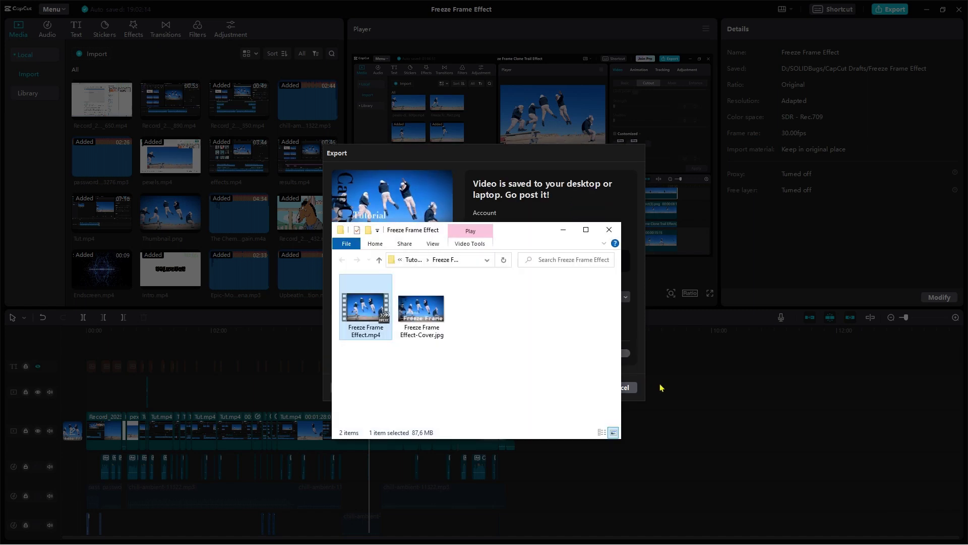
left_click(350, 318)
left_click(426, 321)
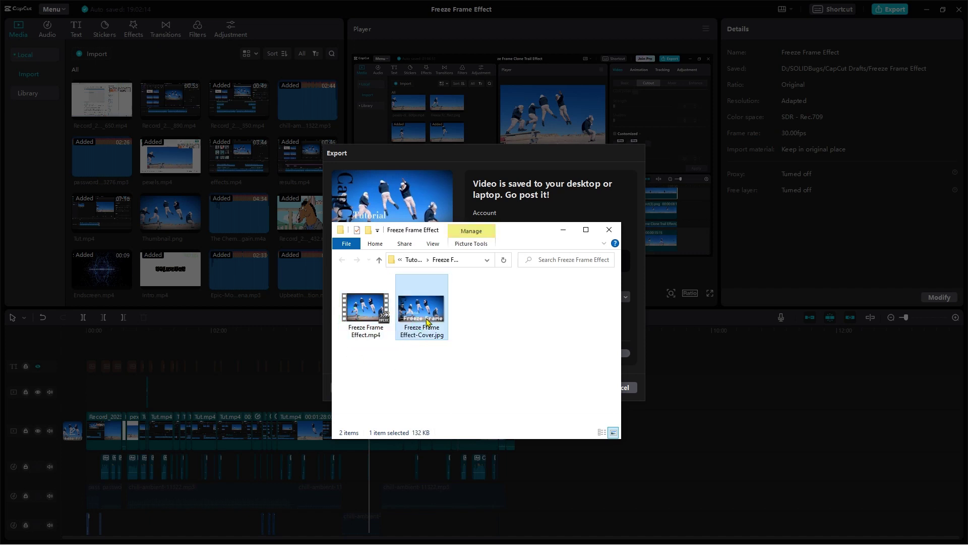
double_click(429, 315)
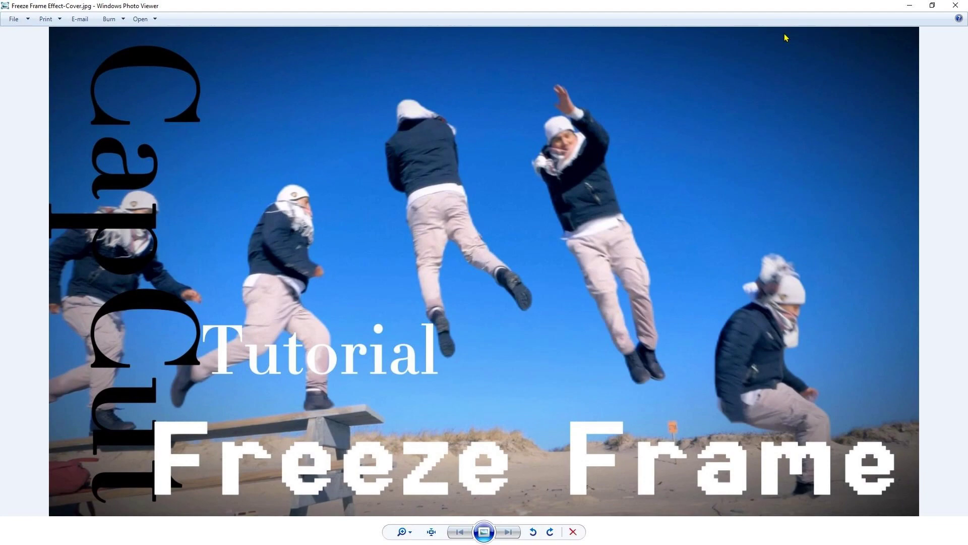
Close Windows Photo Viewer showing Freeze Frame Effect-Cover.jpg with Alt+F4.
key("alt+F4")
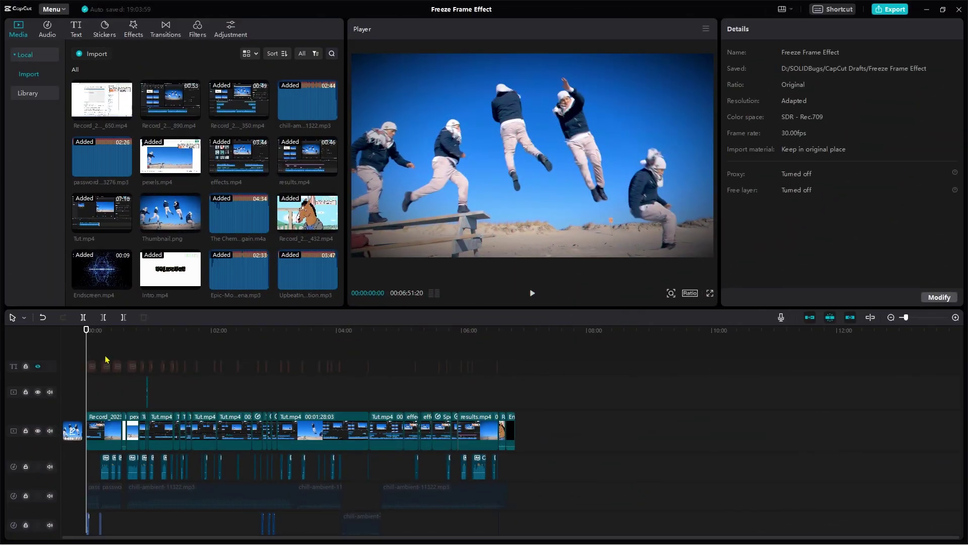
Scrub to the jump frame at 00:00:00:15 and open the player's extra options menu.
mouse_move(87, 356)
left_mouse_down()
mouse_move(86, 346)
mouse_move(244, 345)
mouse_move(90, 343)
left_mouse_up()
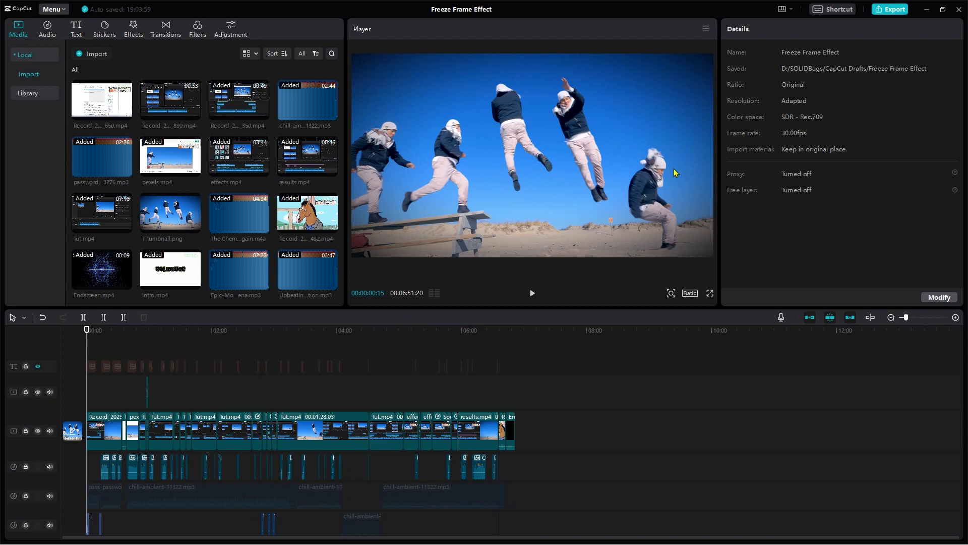
left_click(706, 31)
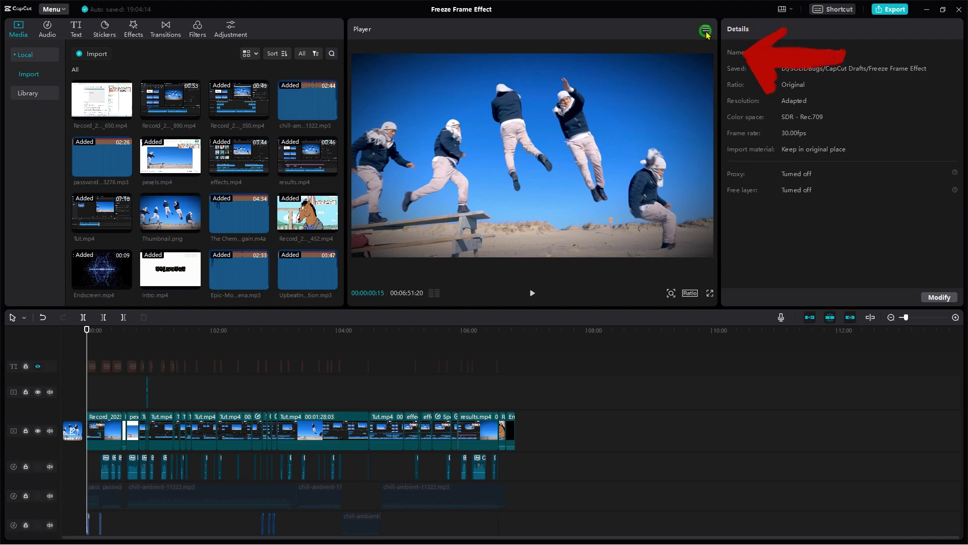
Export the current jump frame as a PNG still named 'Still'.
left_click(687, 82)
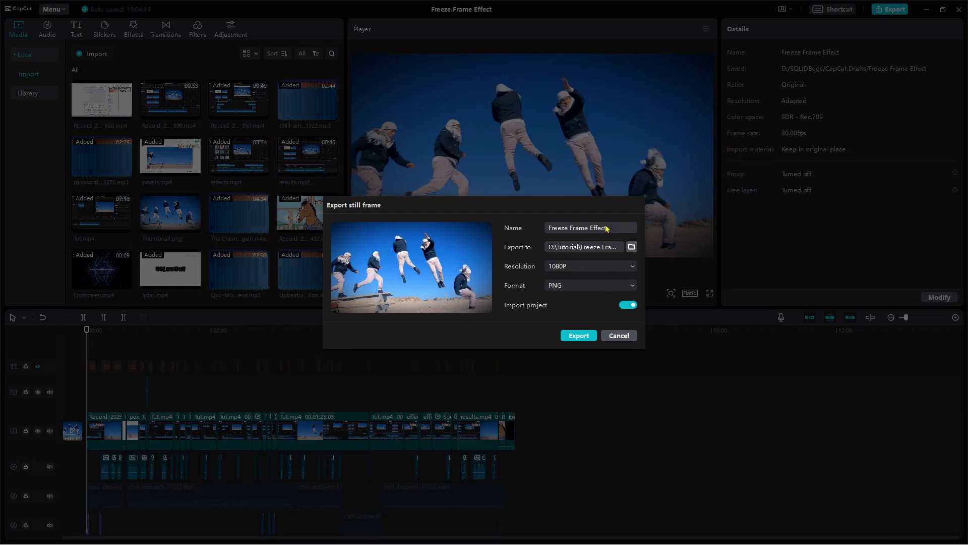
triple_click(607, 228)
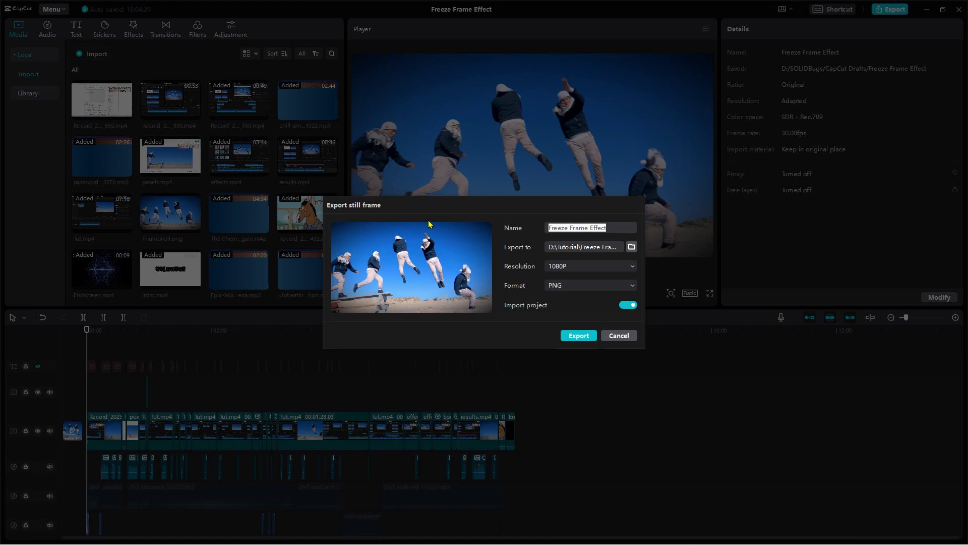
type("Still")
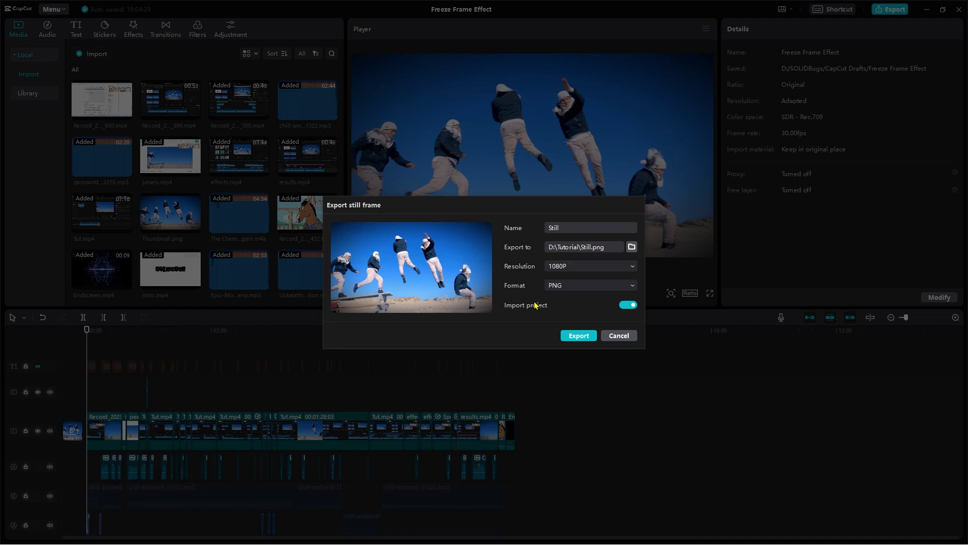
left_click(581, 337)
Add Still.png to the end of the main track as a 5-second clip and zoom the timeline in.
left_click_drag(126, 283, 602, 434)
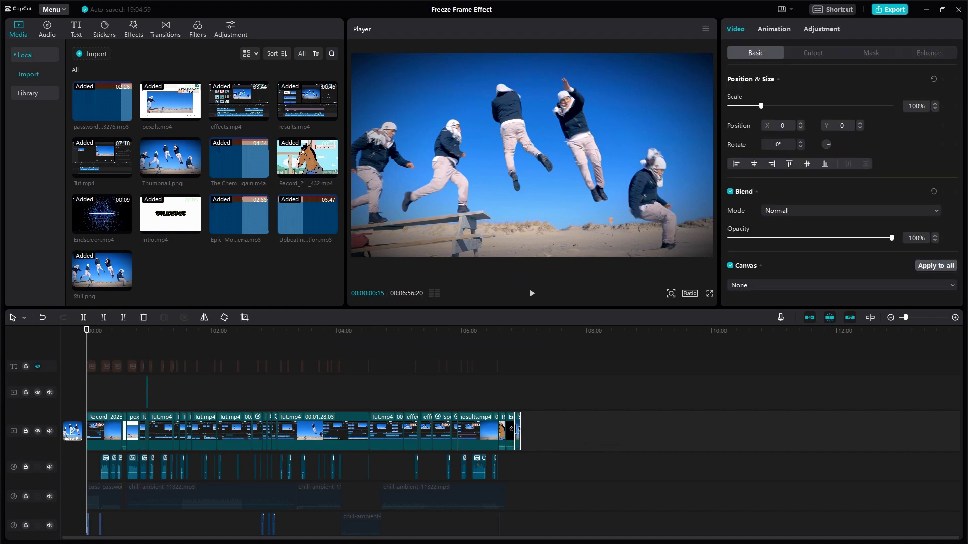
left_click(516, 384)
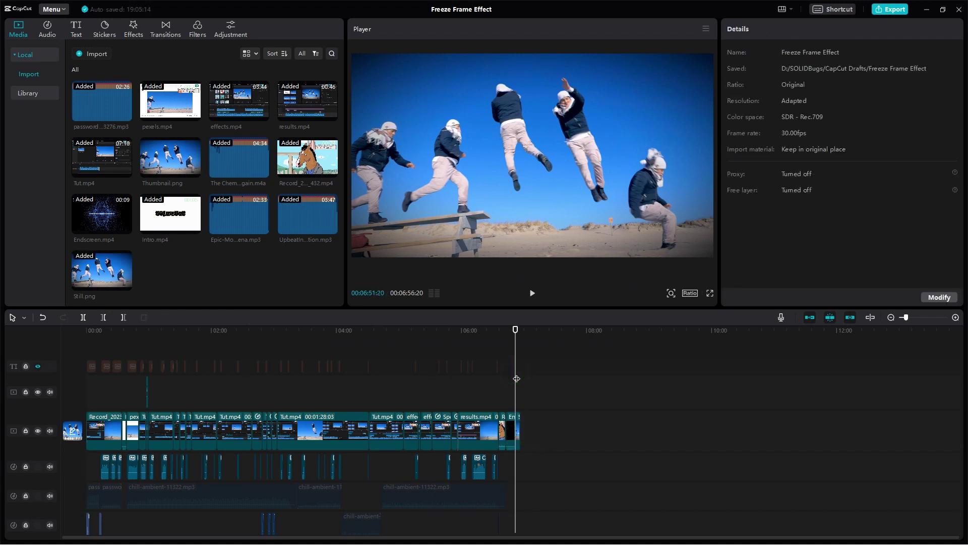
key("space")
key("space")
scroll(576, 447, "up", 4)
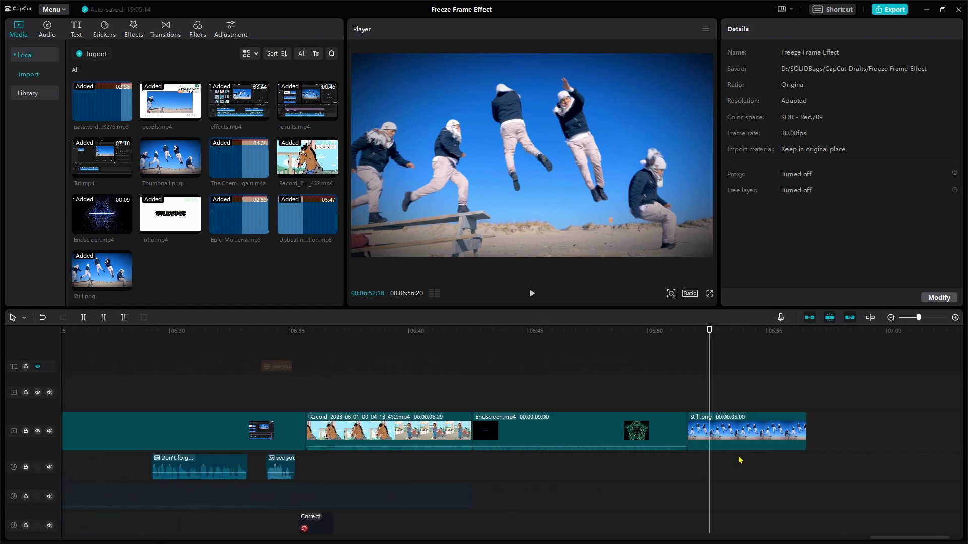
scroll(716, 455, "up", 2)
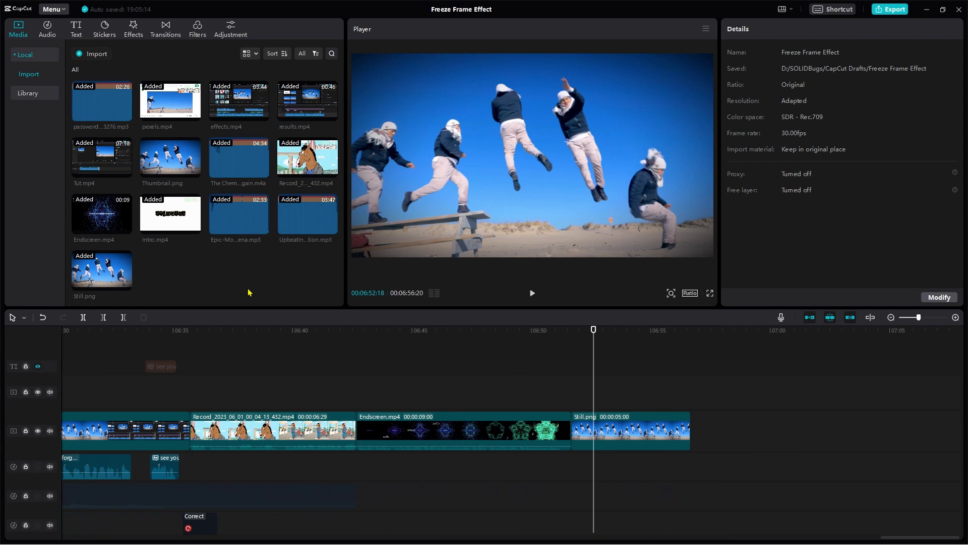
mouse_move(121, 100)
In Firefox's 'capcut logo' image results, save the first logo image, then close the browser.
key("alt+Tab")
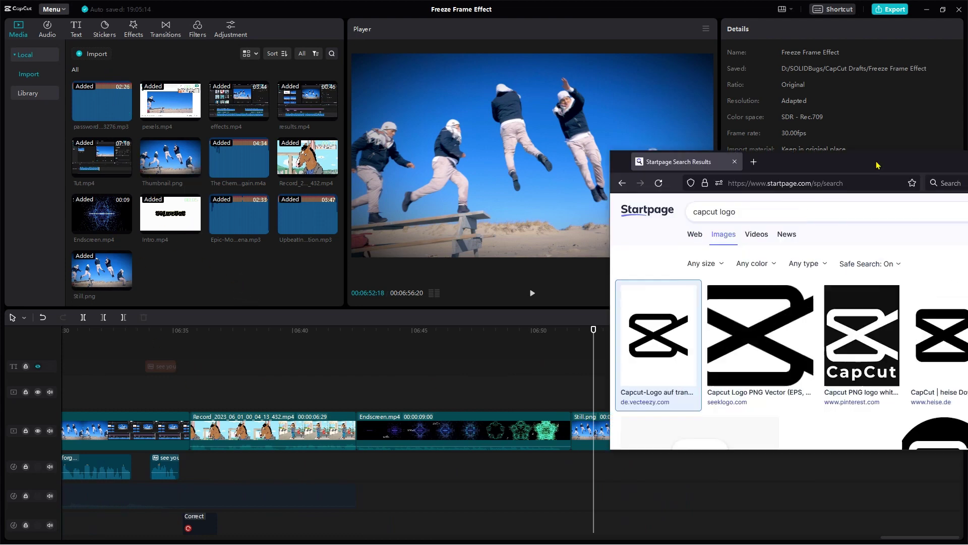
key("Return")
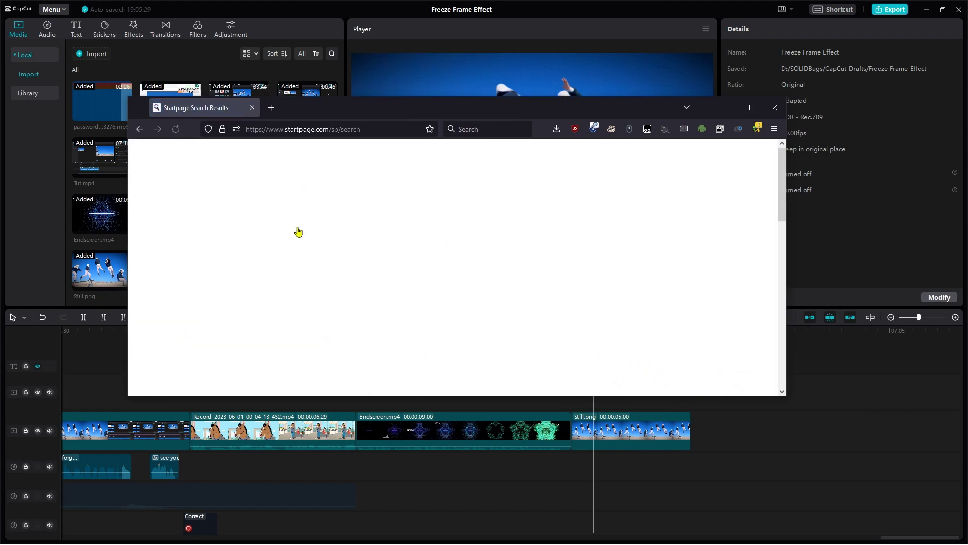
left_click(177, 286)
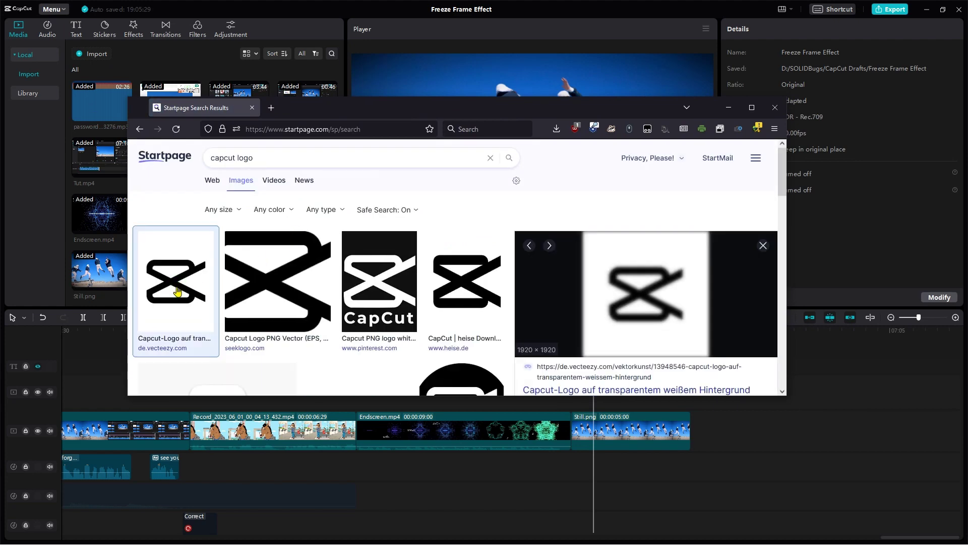
right_click(659, 297)
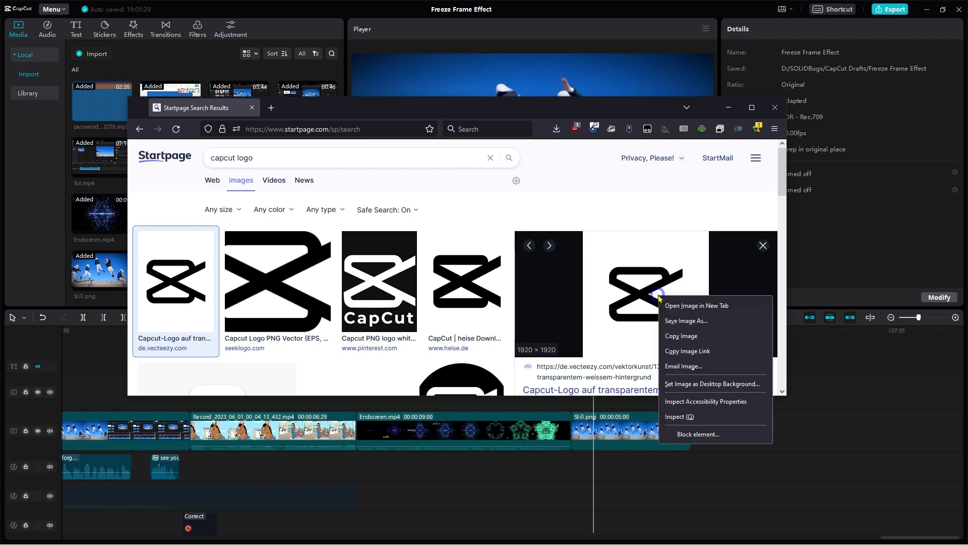
left_click(681, 336)
left_click(775, 108)
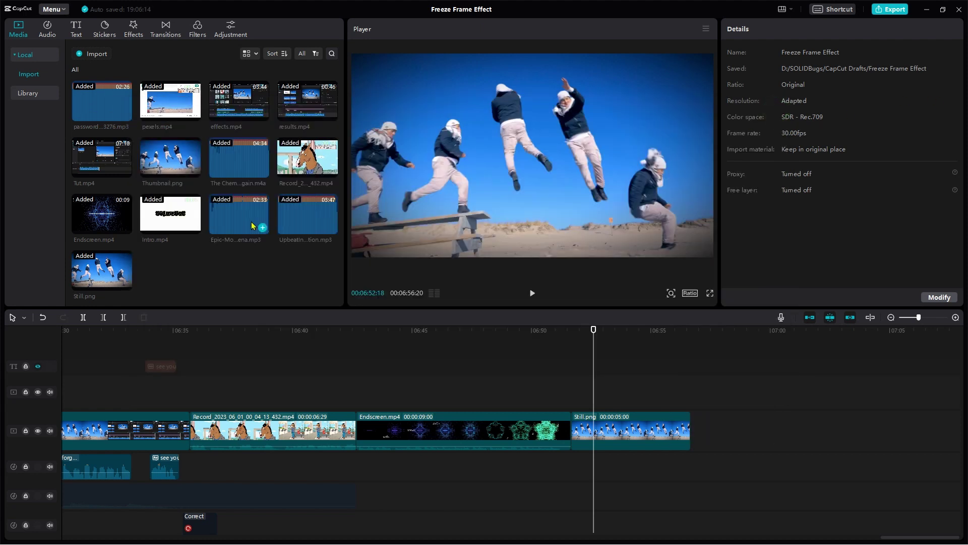
Import capcut_logo.jpg and place it on a track above Still.png.
left_click(95, 54)
double_click(123, 91)
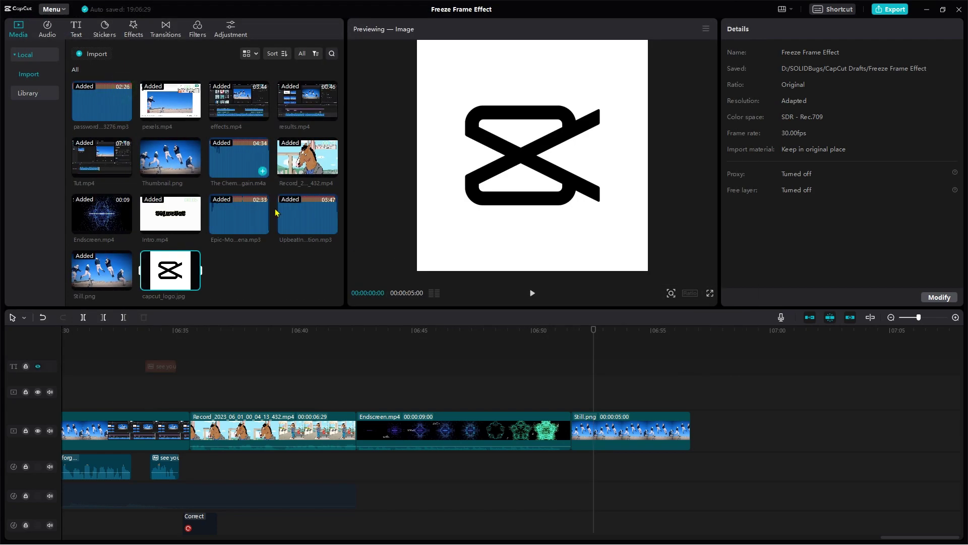
left_click_drag(180, 280, 610, 399)
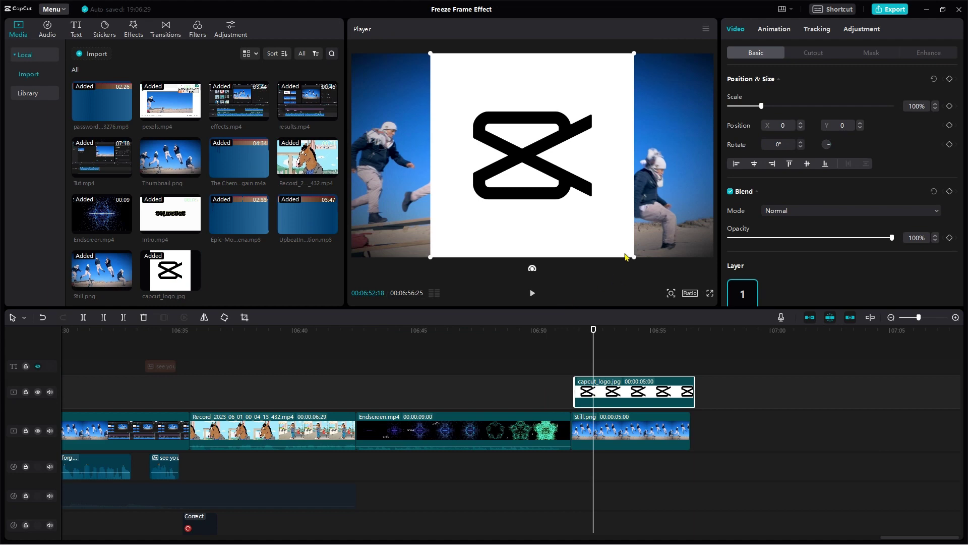
Scale the logo overlay to 30% and move it to the top-right corner (1471, 674).
left_click_drag(635, 262, 600, 218)
left_click_drag(529, 174, 659, 122)
left_click_drag(620, 148, 661, 113)
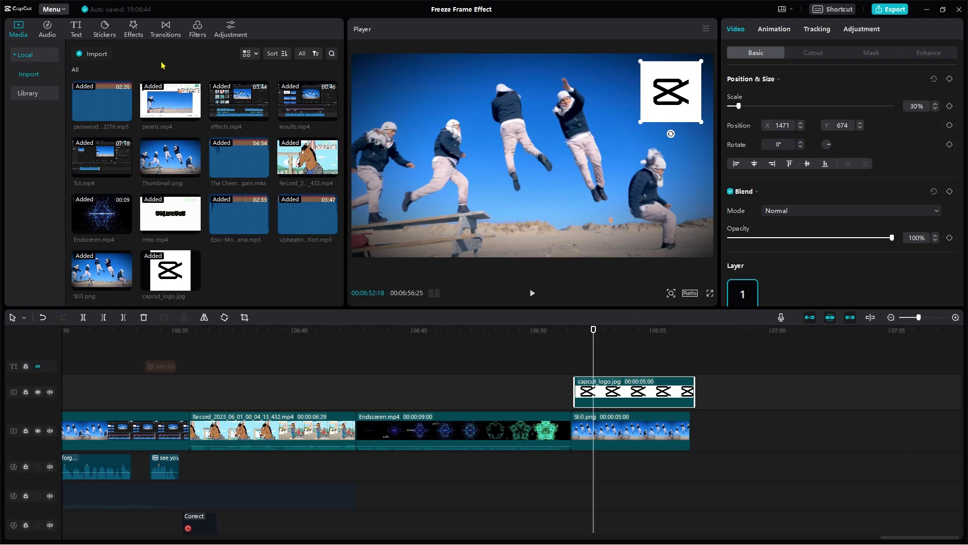
left_click(104, 30)
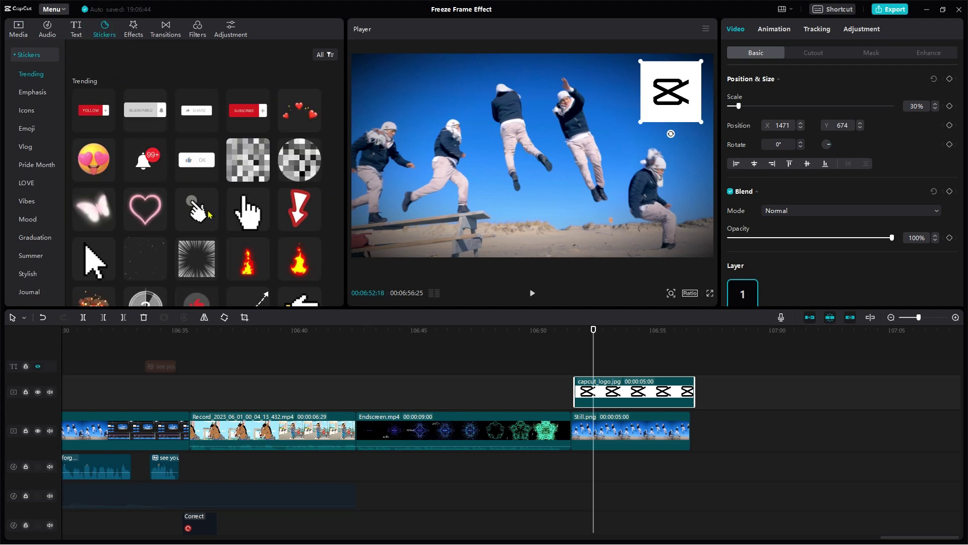
Add a red curved arrow sticker and place it between the first jumpers.
scroll(239, 226, "down", 4)
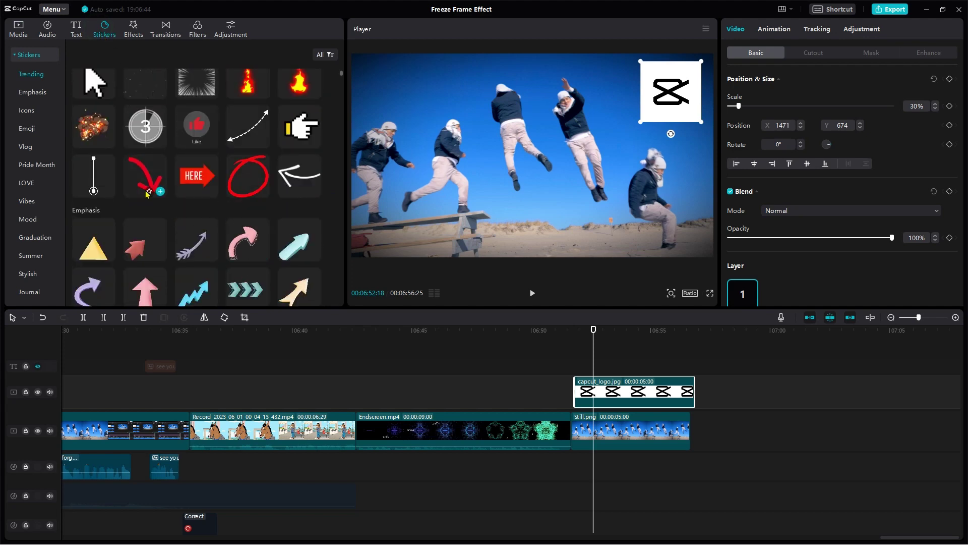
mouse_move(145, 176)
left_mouse_down()
mouse_move(580, 383)
mouse_move(579, 368)
left_mouse_up()
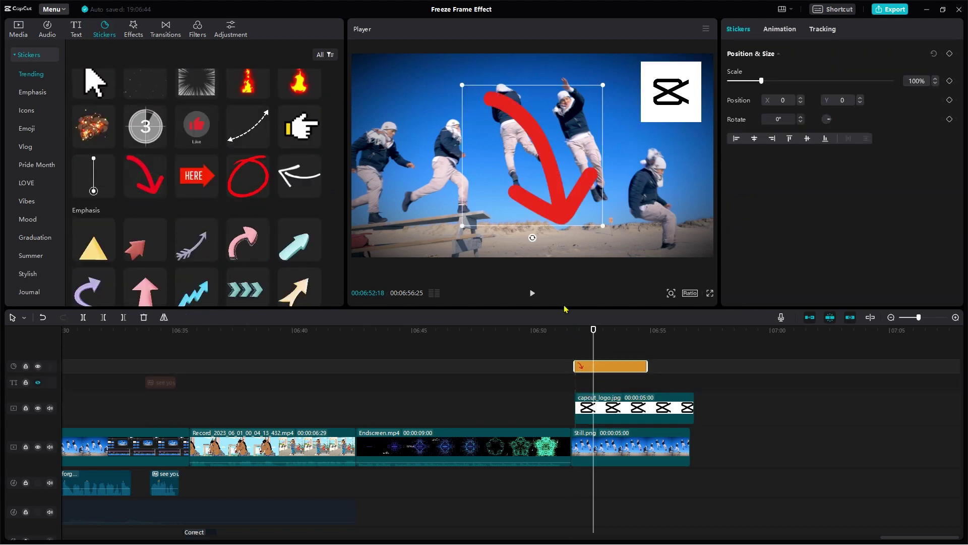
left_click_drag(596, 227, 477, 104)
Copy and paste more red arrows and position them along the jump path.
key("ctrl+c")
key("ctrl+v")
key("ctrl+v")
left_click_drag(434, 127, 561, 75)
key("ctrl+v")
left_click(464, 97)
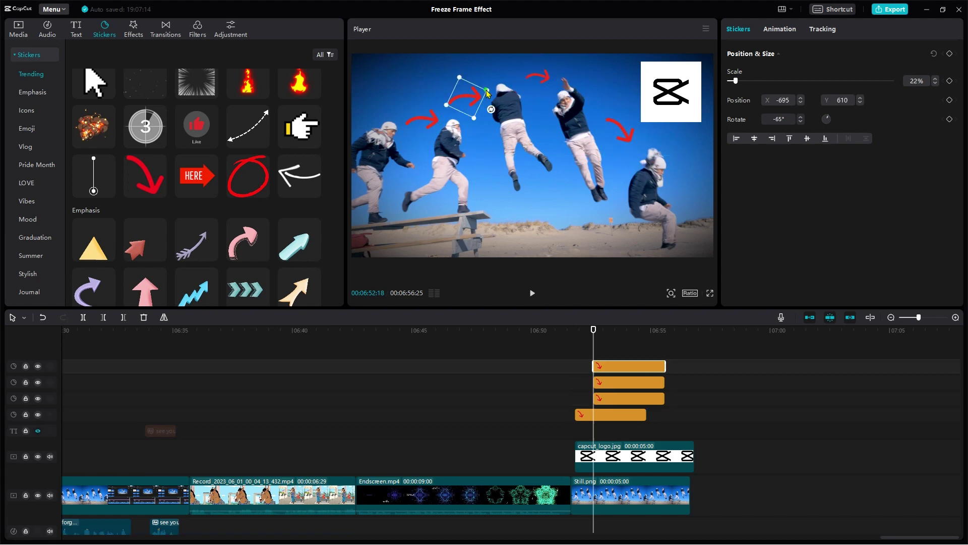
left_click(421, 120)
left_click(653, 245)
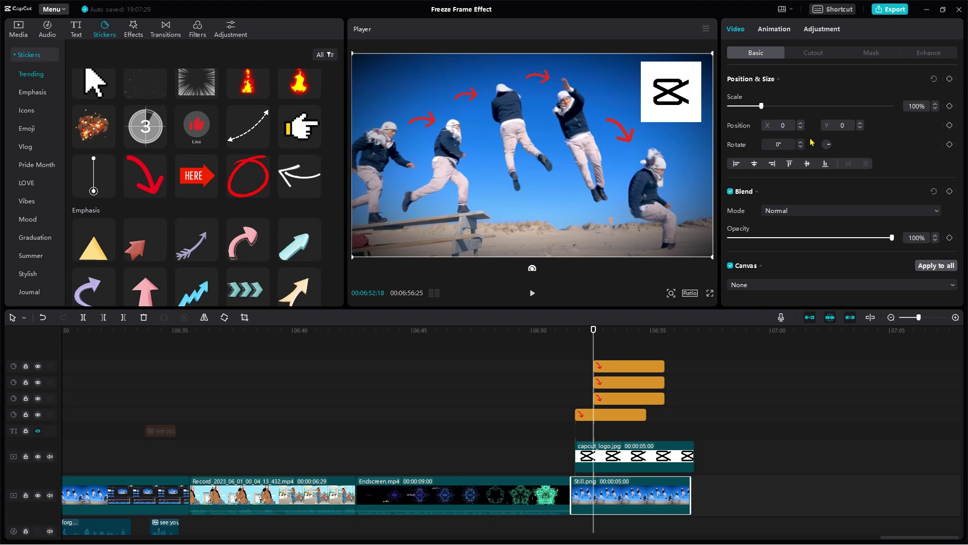
Add a styled text clip and try the title 'Freeze Frame', then undo it.
left_click(76, 31)
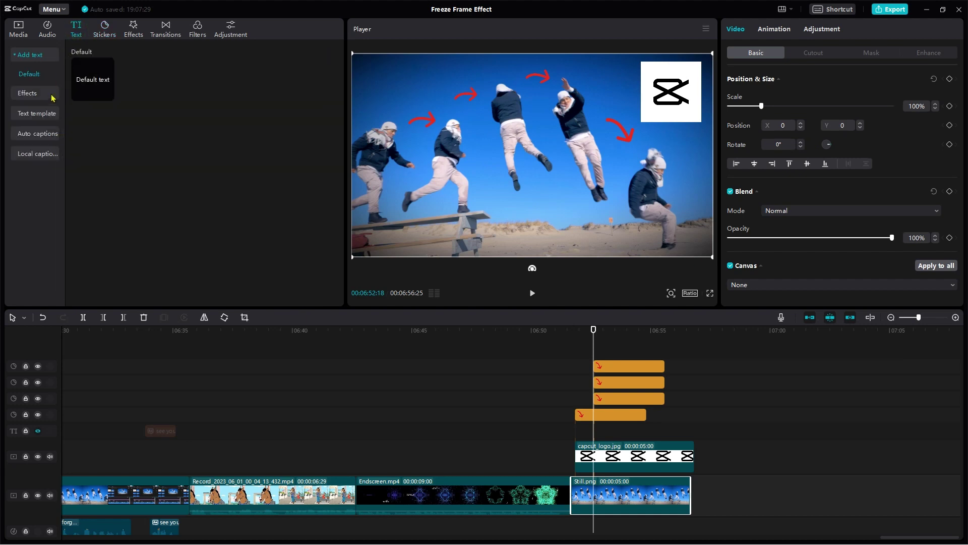
left_click(35, 93)
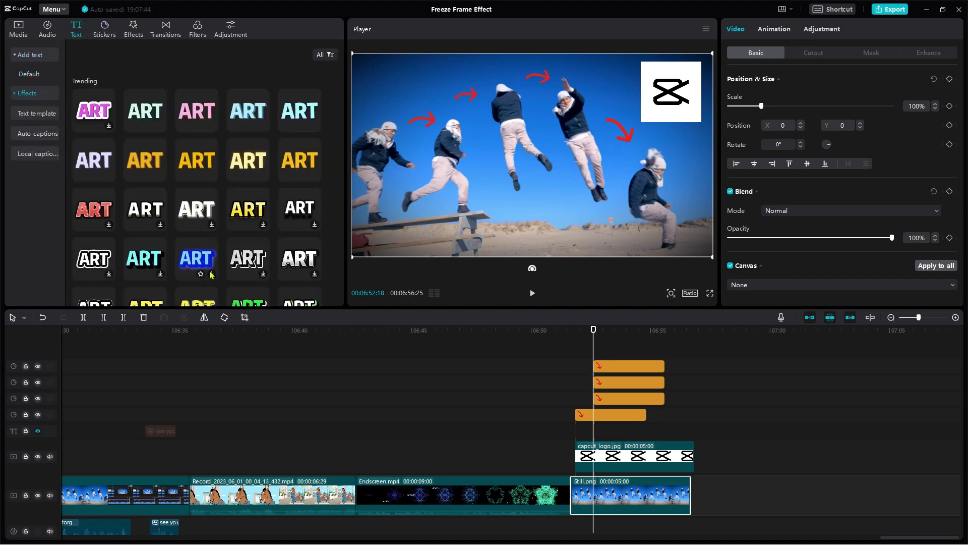
scroll(211, 274, "down", 4)
left_click(145, 275)
left_click_drag(146, 275, 587, 353)
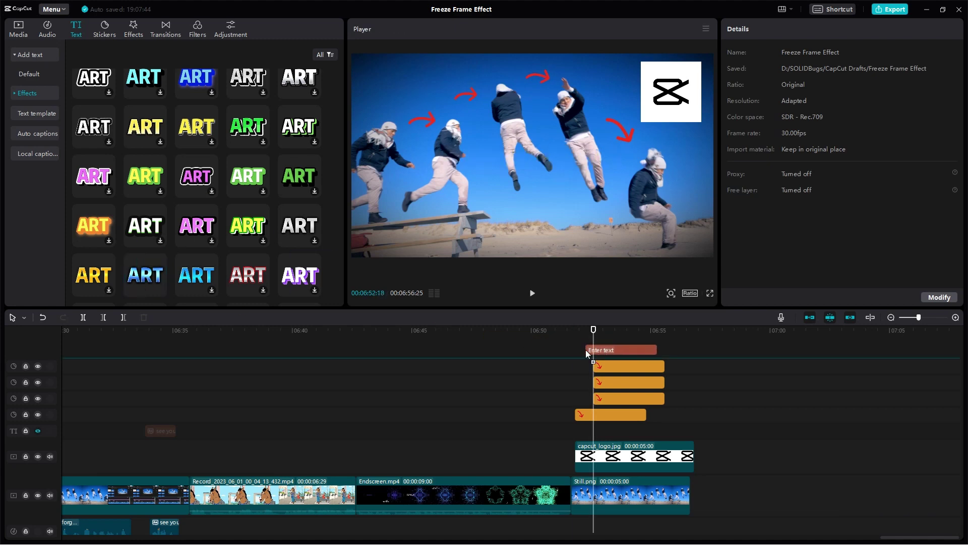
double_click(507, 229)
type("Freeze Frame")
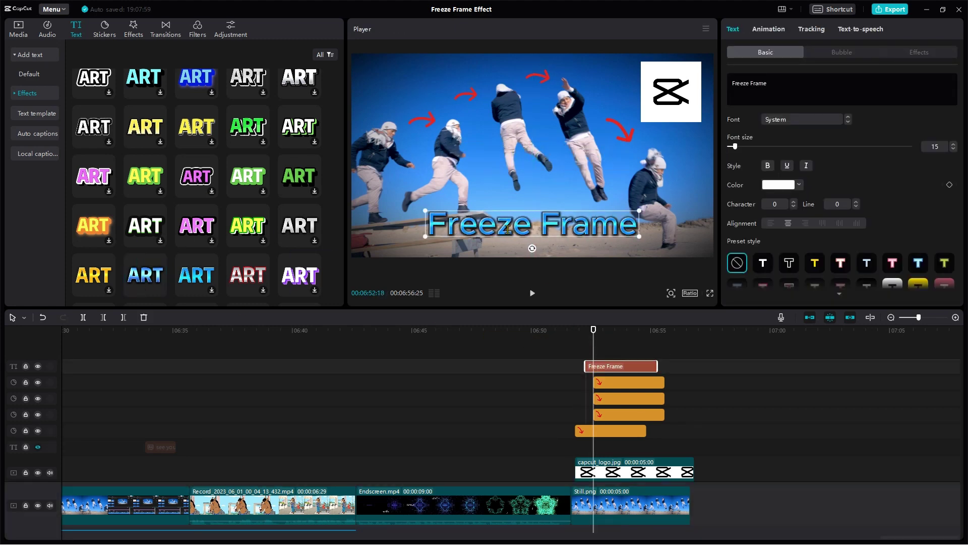
key("ctrl+z")
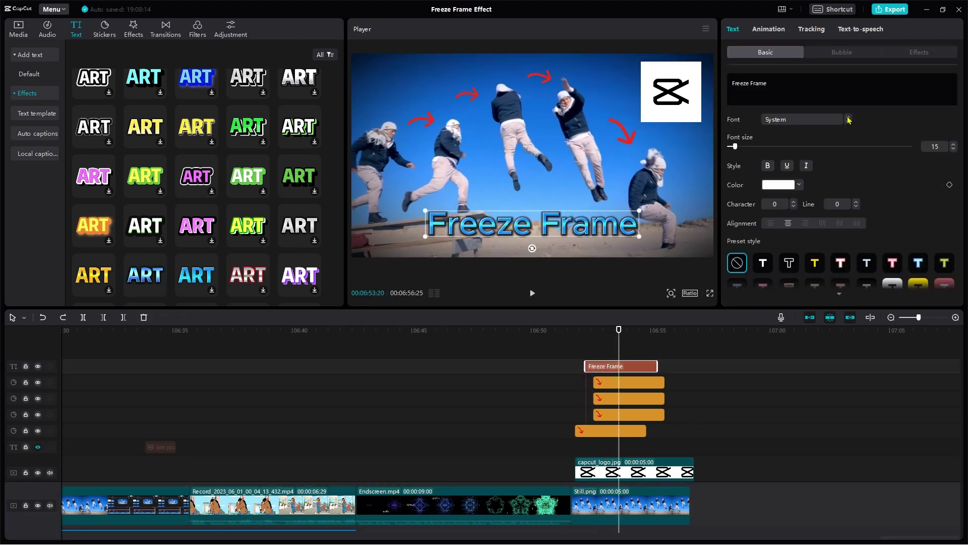
Try a white bubble and a red text effect preset on the title.
scroll(849, 120, "down", 4)
left_click(872, 53)
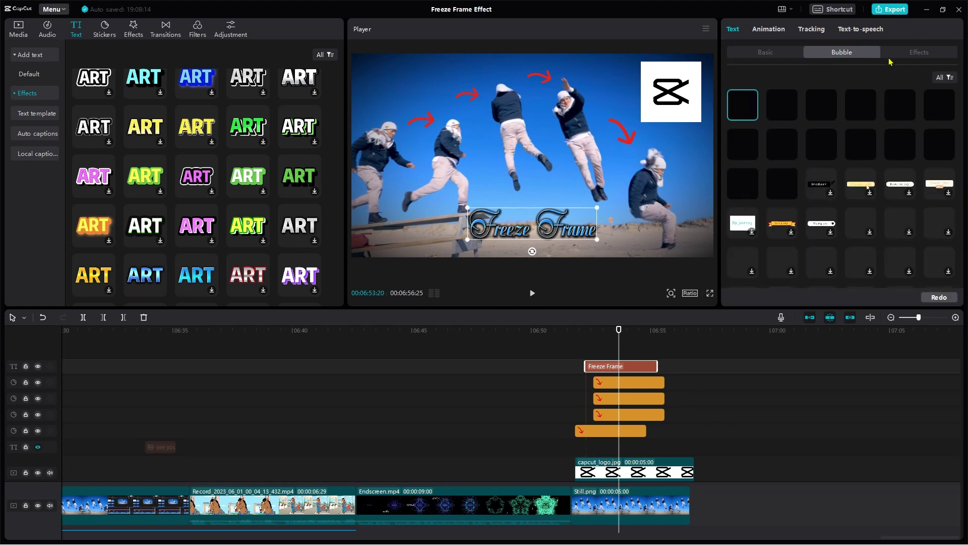
left_click(900, 184)
left_click(918, 52)
scroll(900, 202, "down", 5)
left_click(900, 223)
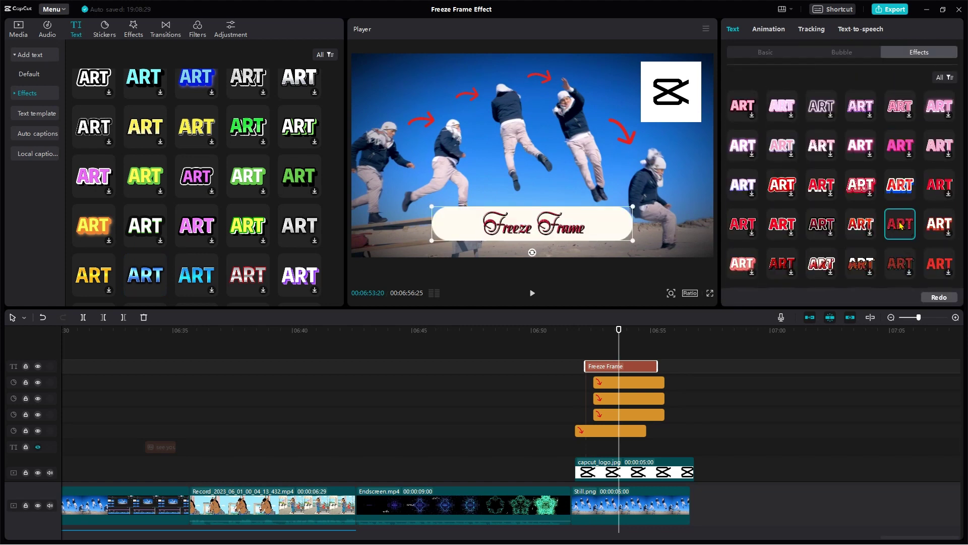
left_click(781, 52)
scroll(847, 119, "up", 2)
scroll(807, 201, "down", 5)
scroll(781, 245, "up", 5)
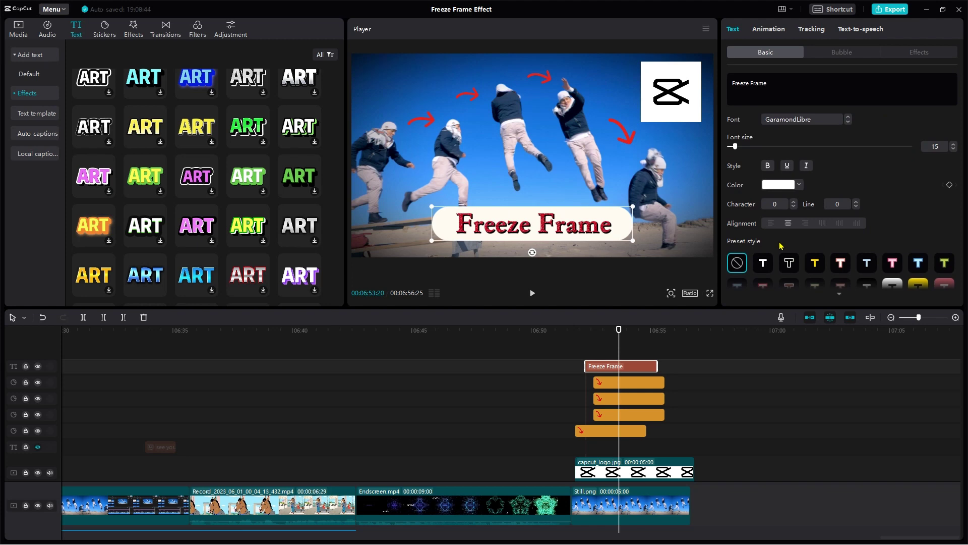
Apply the pink outlined preset, complete 'Freeze Frame Effect', and nudge it into place.
left_click(196, 176)
left_click_drag(197, 176, 600, 366)
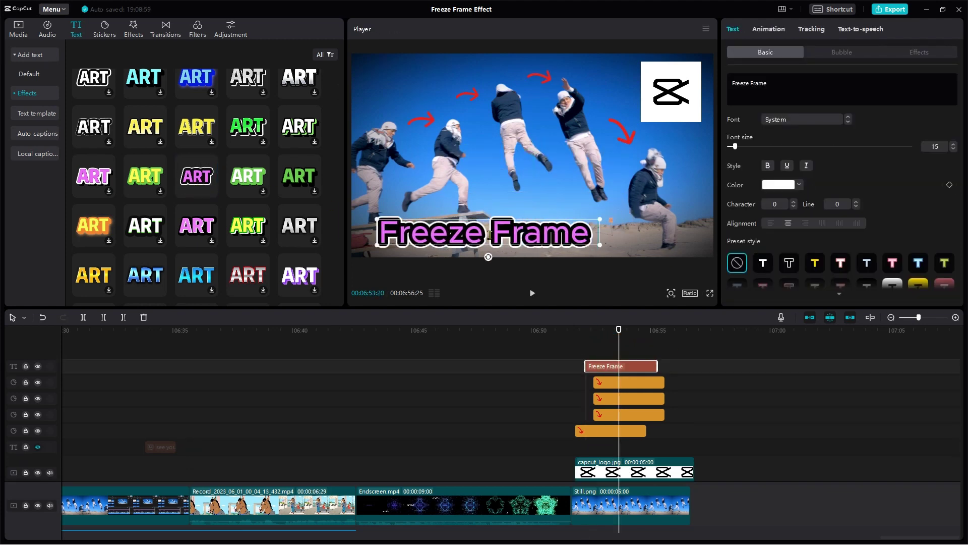
type("Effect")
left_click(536, 239)
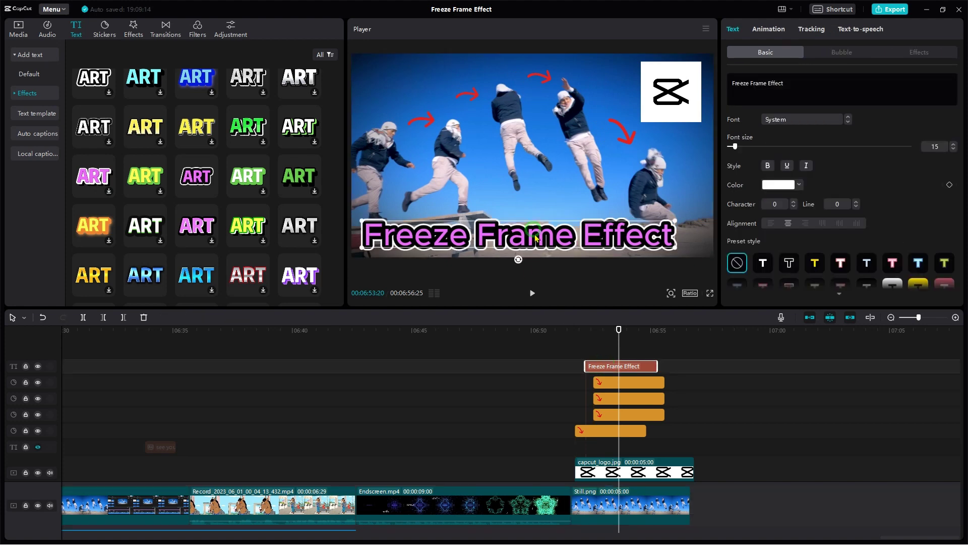
left_click_drag(536, 239, 541, 236)
Browse the text templates and presets, then select the jump photo clip.
left_click(42, 114)
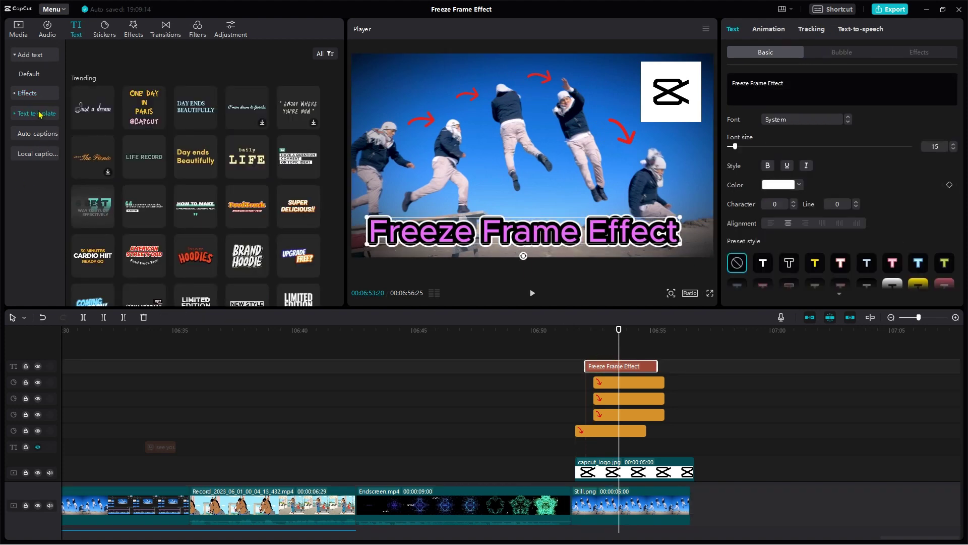
left_click(27, 94)
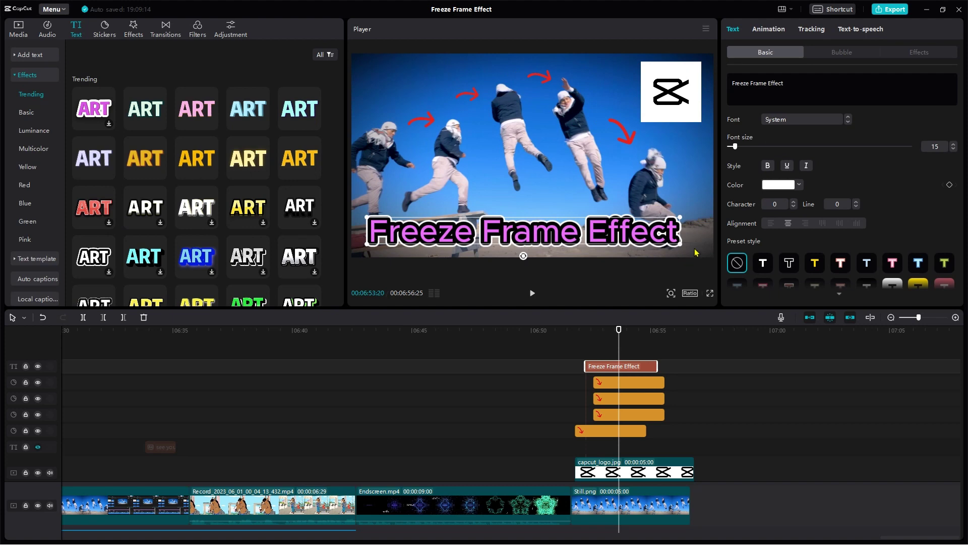
left_click(694, 198)
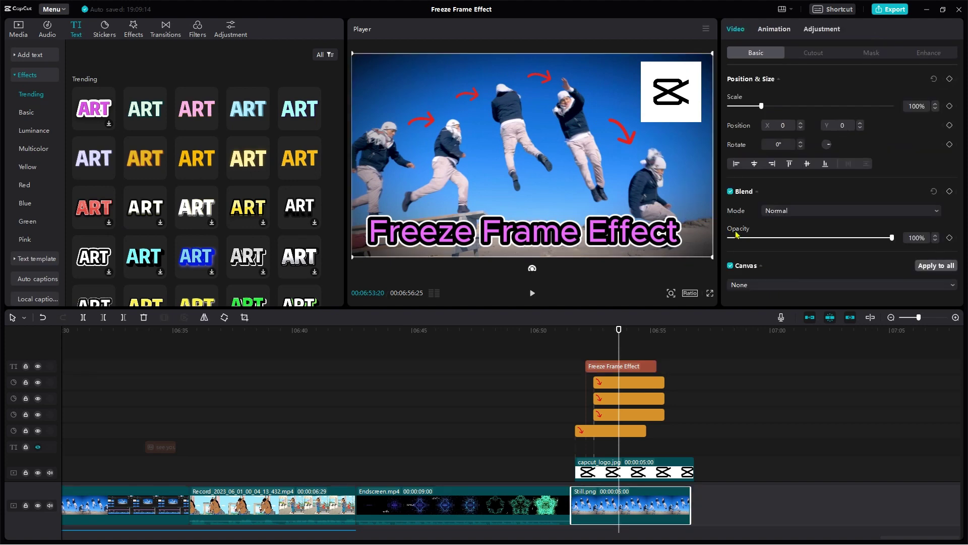
Warm the photo's temperature to 31 and shift its hue to 18.
left_click(923, 53)
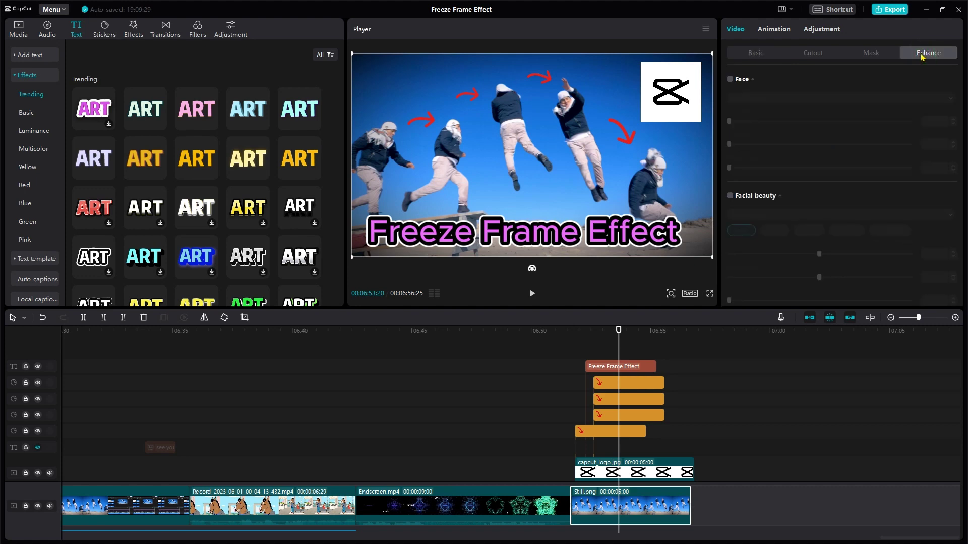
left_click(824, 34)
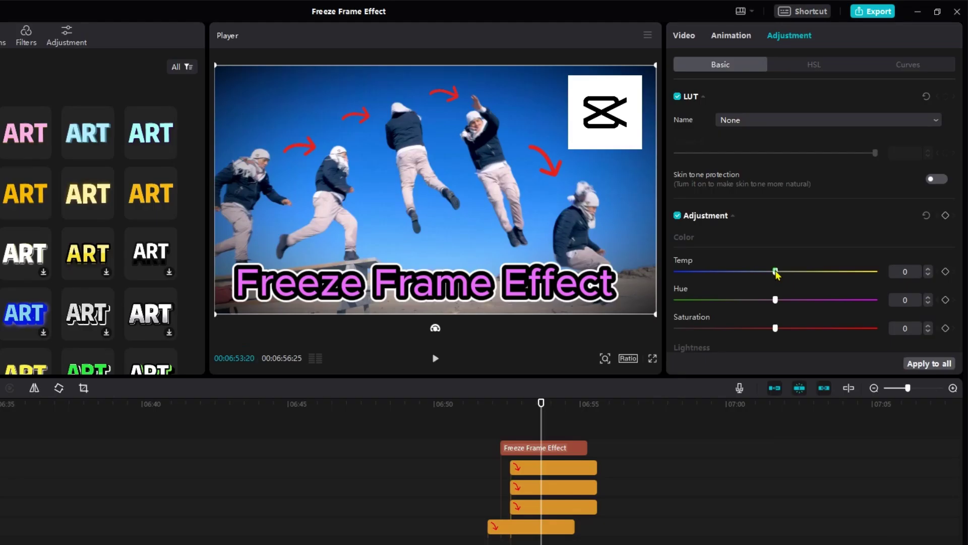
left_click_drag(775, 272, 842, 272)
left_click_drag(777, 301, 810, 302)
Raise highlights and contrast to 18, keep illumination at 0, and sharpen to 16.
scroll(787, 263, "down", 5)
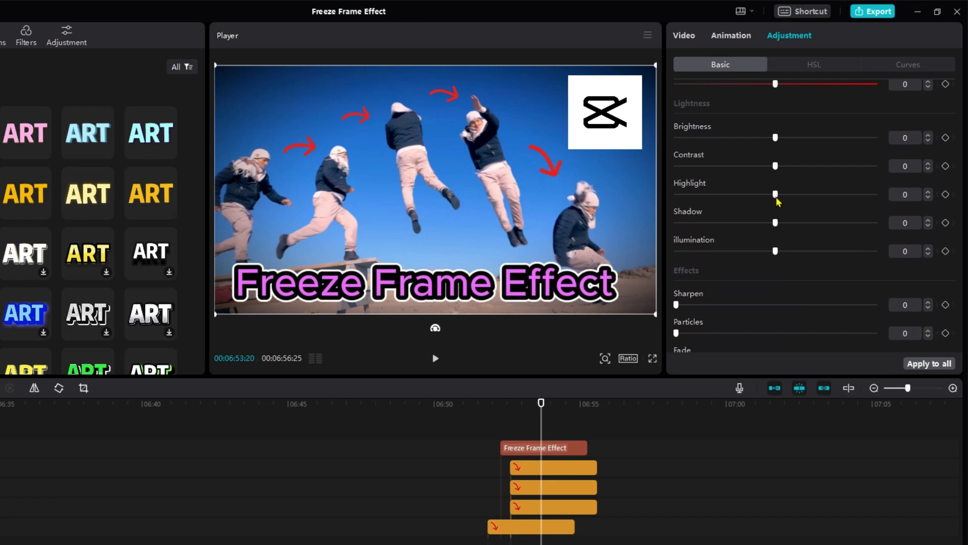
left_click_drag(776, 196, 809, 201)
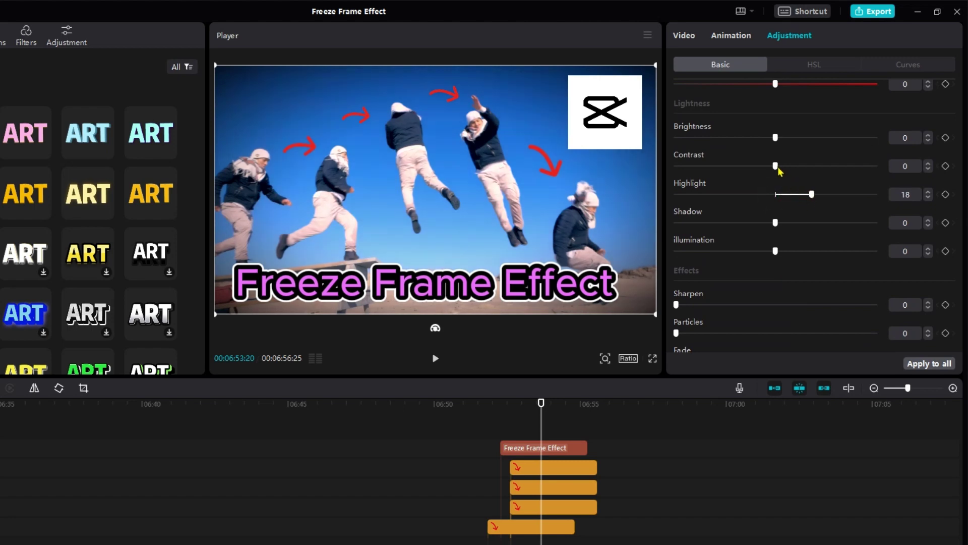
left_click_drag(778, 168, 811, 171)
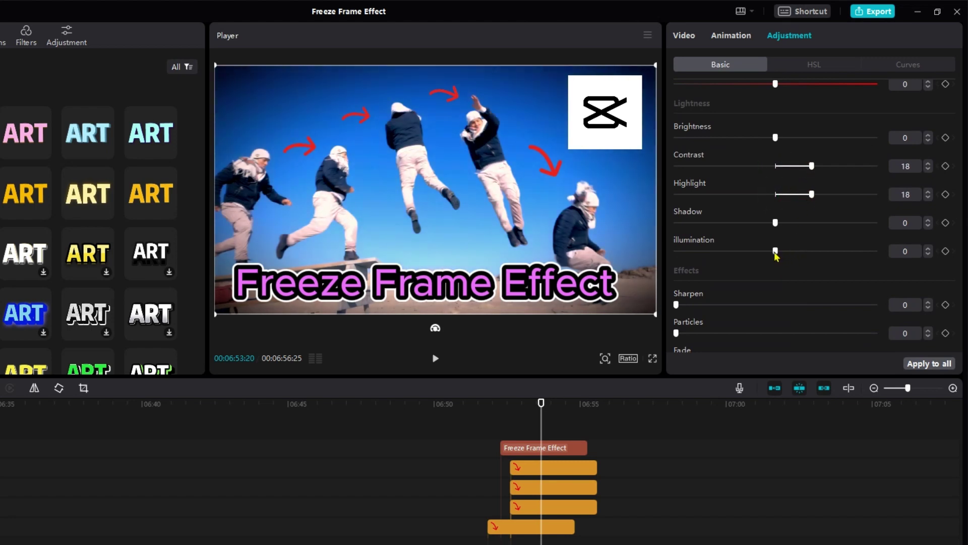
mouse_move(776, 256)
left_mouse_down()
mouse_move(811, 253)
mouse_move(779, 261)
left_mouse_up()
scroll(790, 264, "down", 2)
left_click_drag(682, 259, 710, 263)
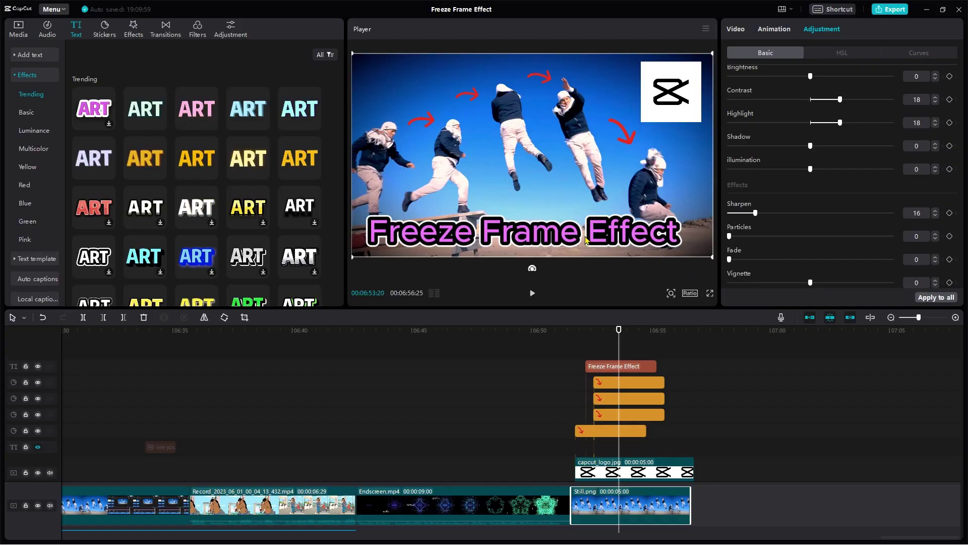
Choose Export still frame and set the resolution to 720P.
left_click(707, 30)
left_click(694, 84)
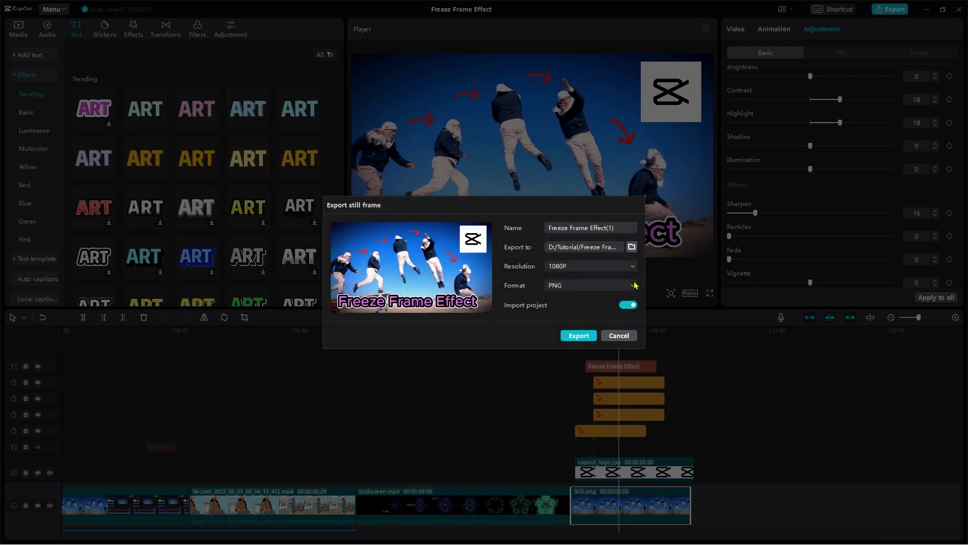
left_click(634, 266)
left_click(580, 303)
Name the file Thumbnail and export the PNG still.
left_click(621, 228)
left_click_drag(619, 229, 478, 233)
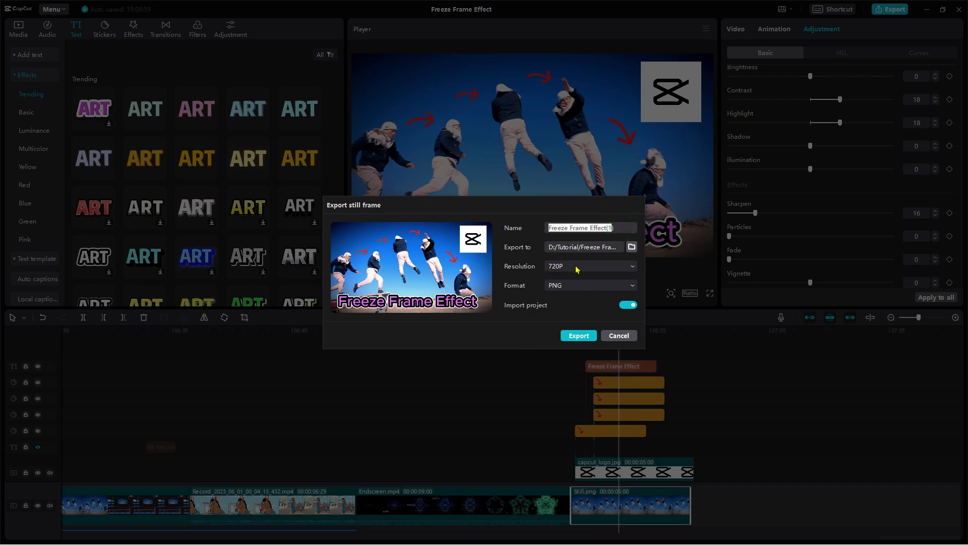
key("End")
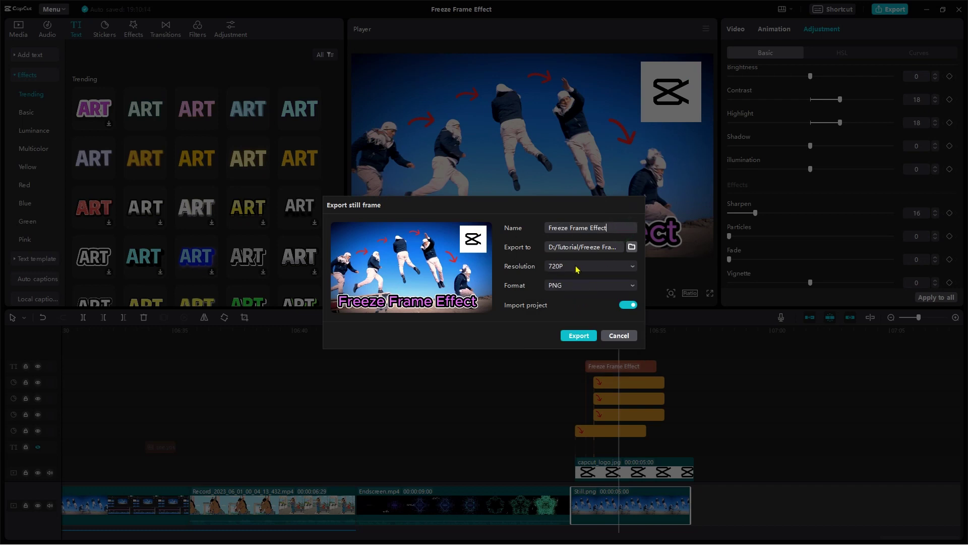
key("ctrl+a")
type("Thumb")
left_click(580, 336)
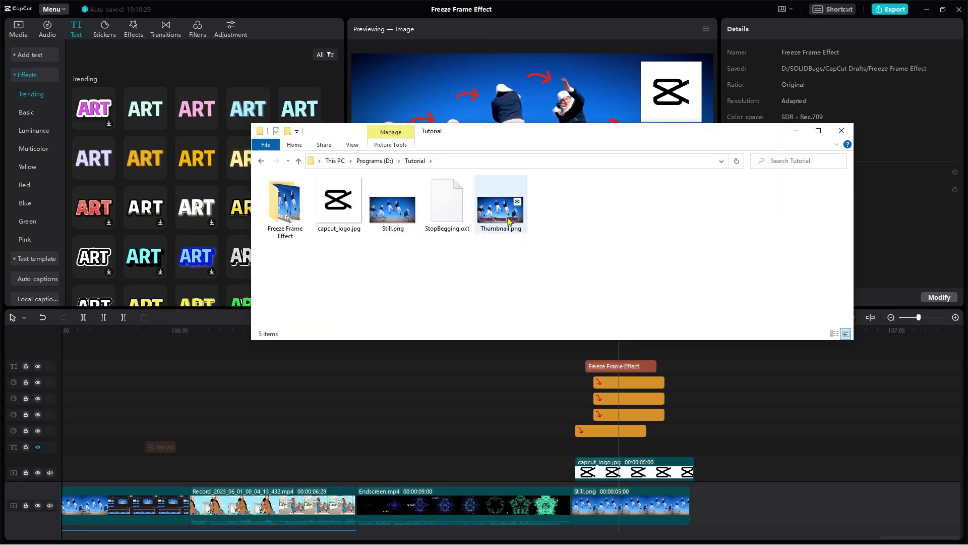
Open Thumbnail.png, confirm 1280 x 720 in Properties > Details, then close the dialog and viewer.
double_click(508, 219)
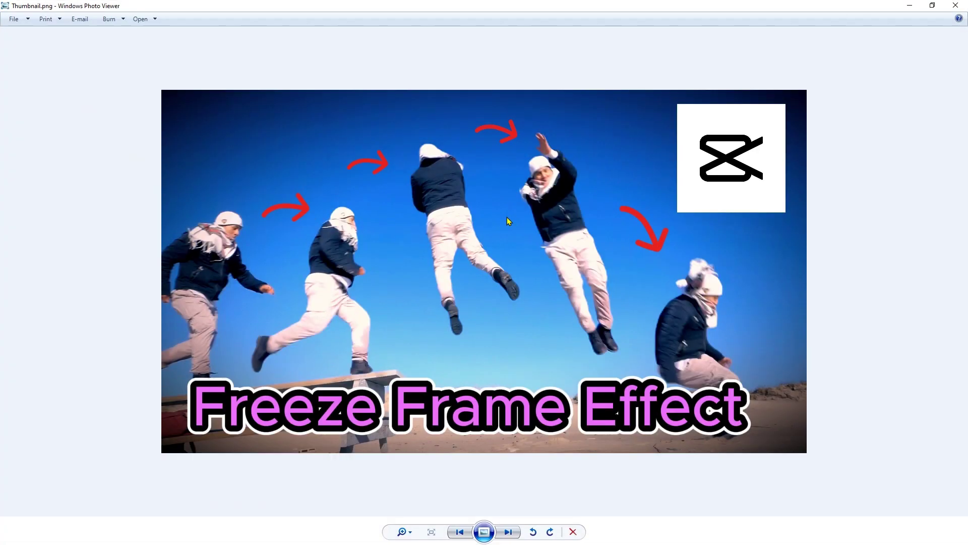
right_click(633, 249)
left_click(683, 352)
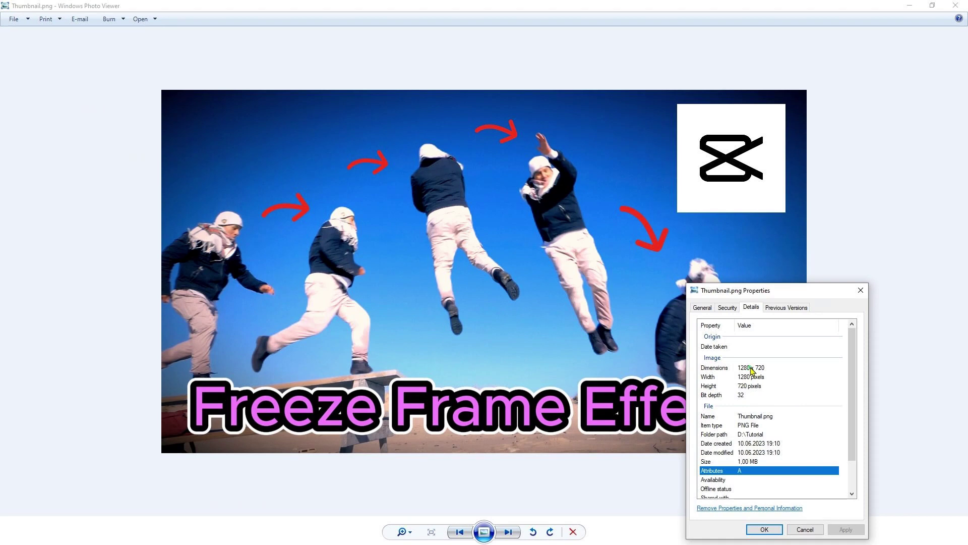
left_click(751, 368)
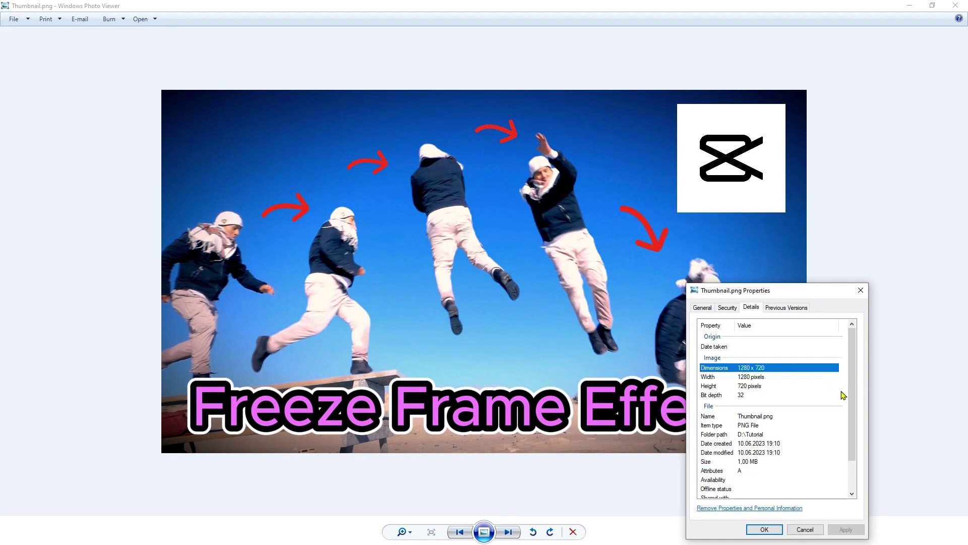
left_click(861, 290)
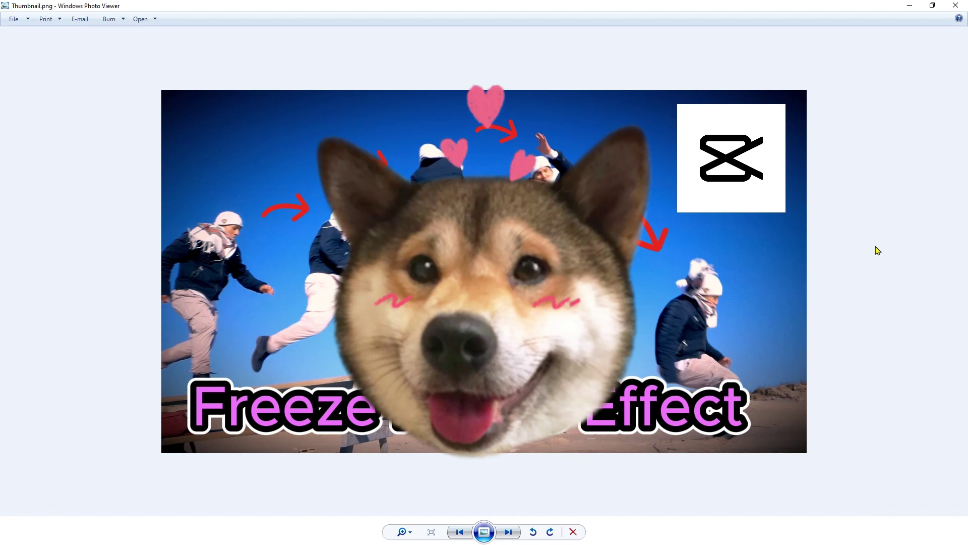
left_click(954, 7)
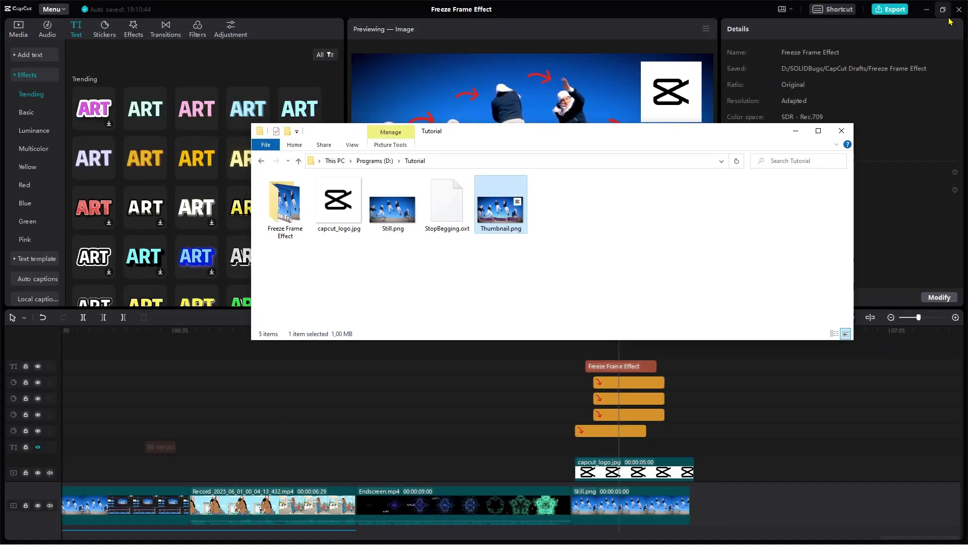